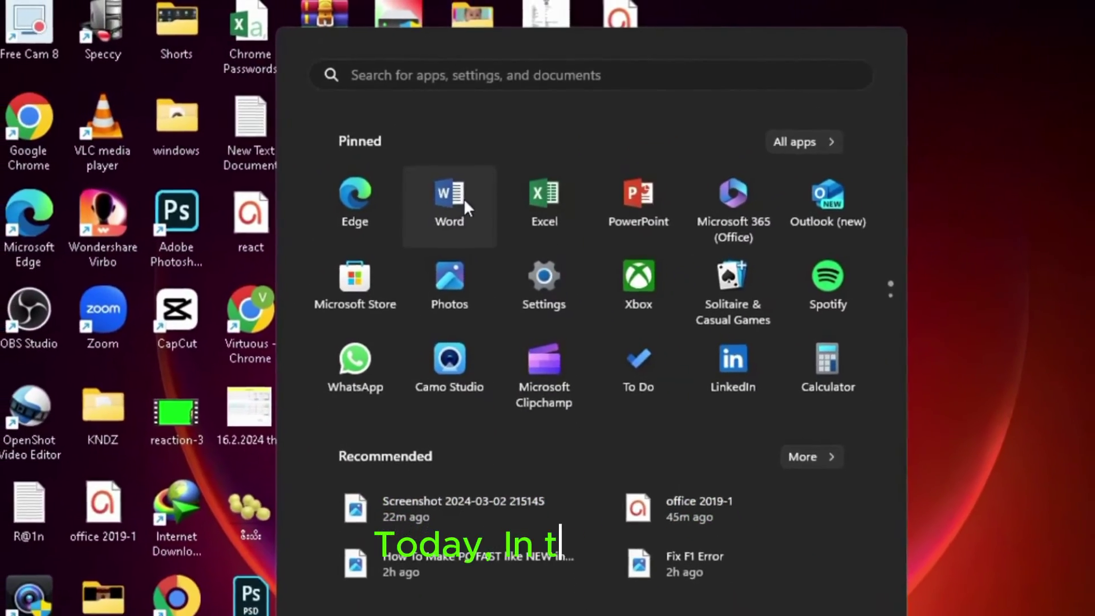
- Launch Word, open a blank document and type 'wefefef'
click(445, 200)
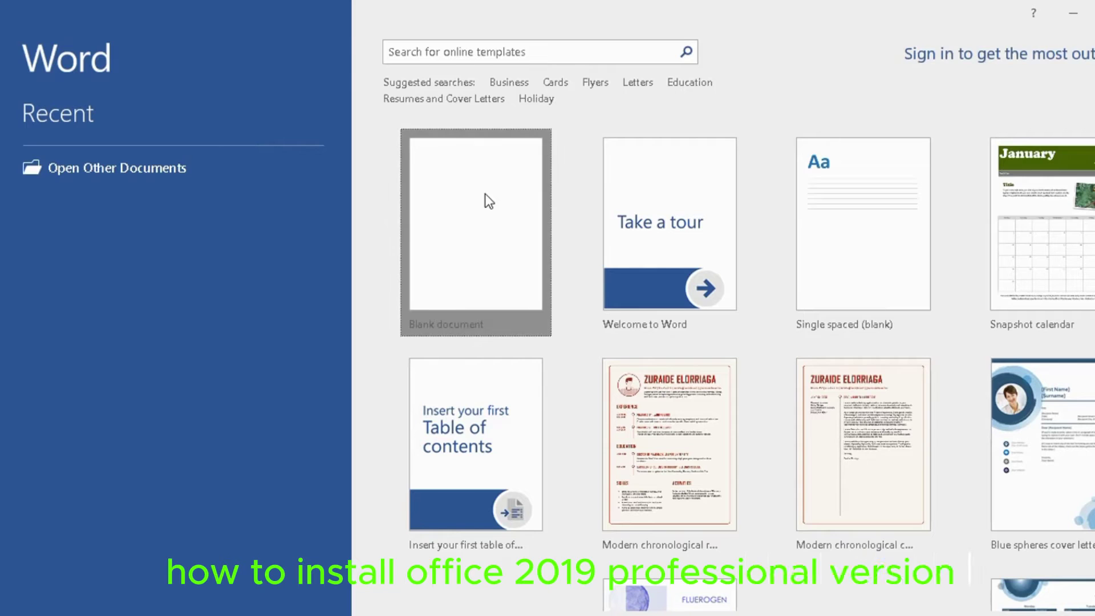
click(488, 201)
text(wefefef)
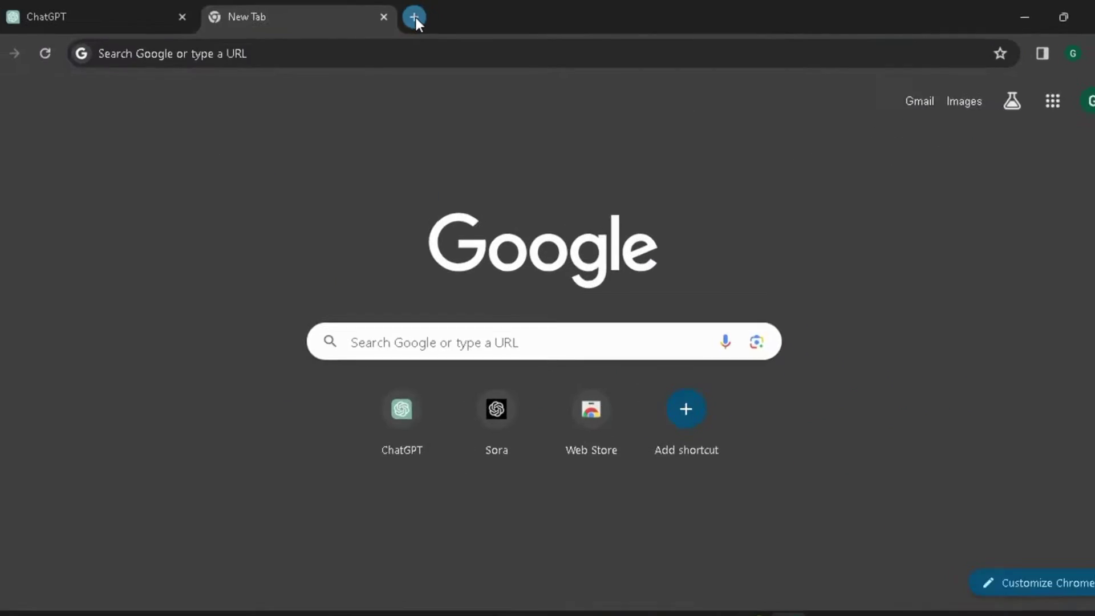
- In a new tab, search Google for 'office customization tool' and open the Office Customization Tool result
click(415, 17)
click(380, 17)
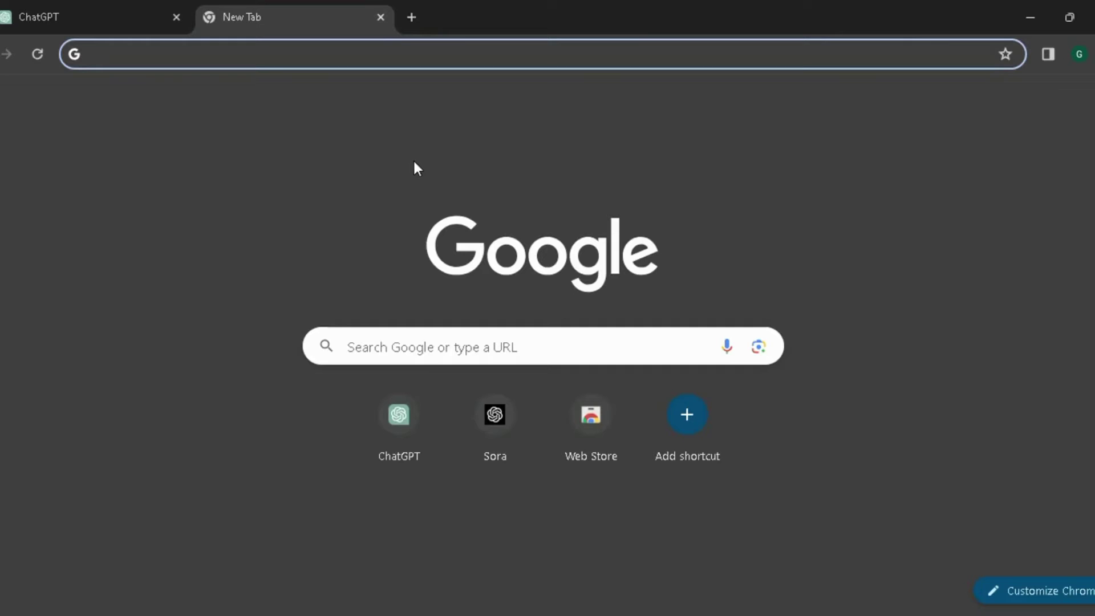
click(429, 348)
text(office)
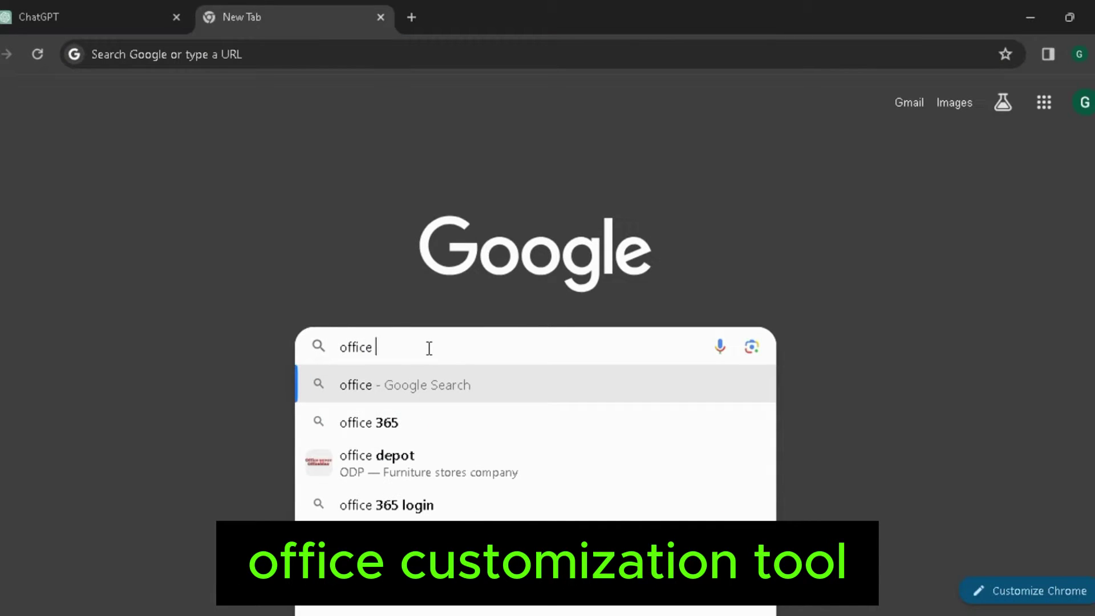
text( customization tool)
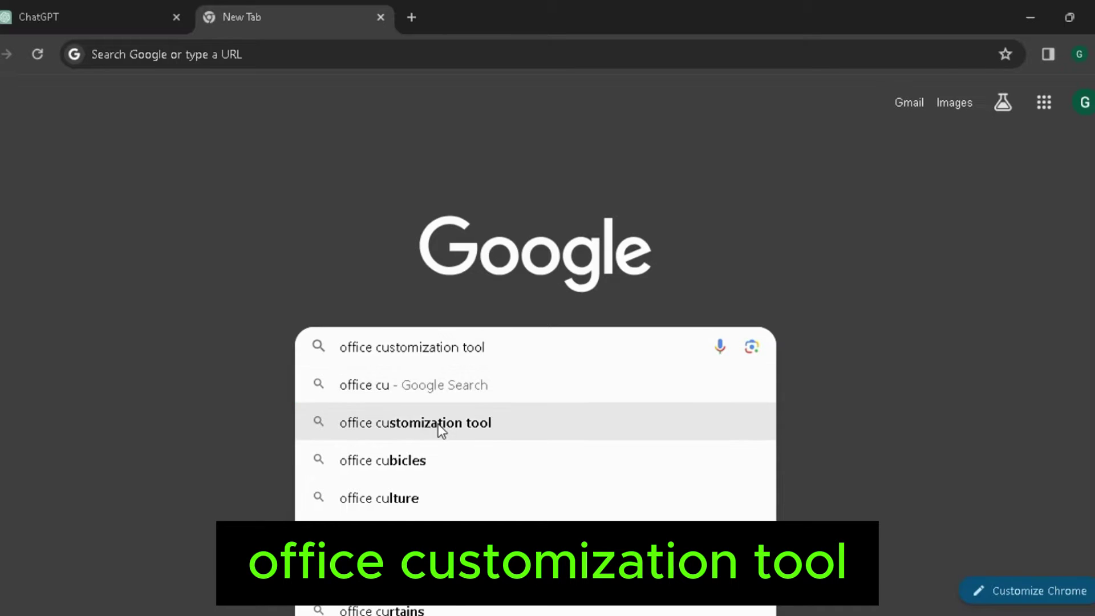
click(438, 423)
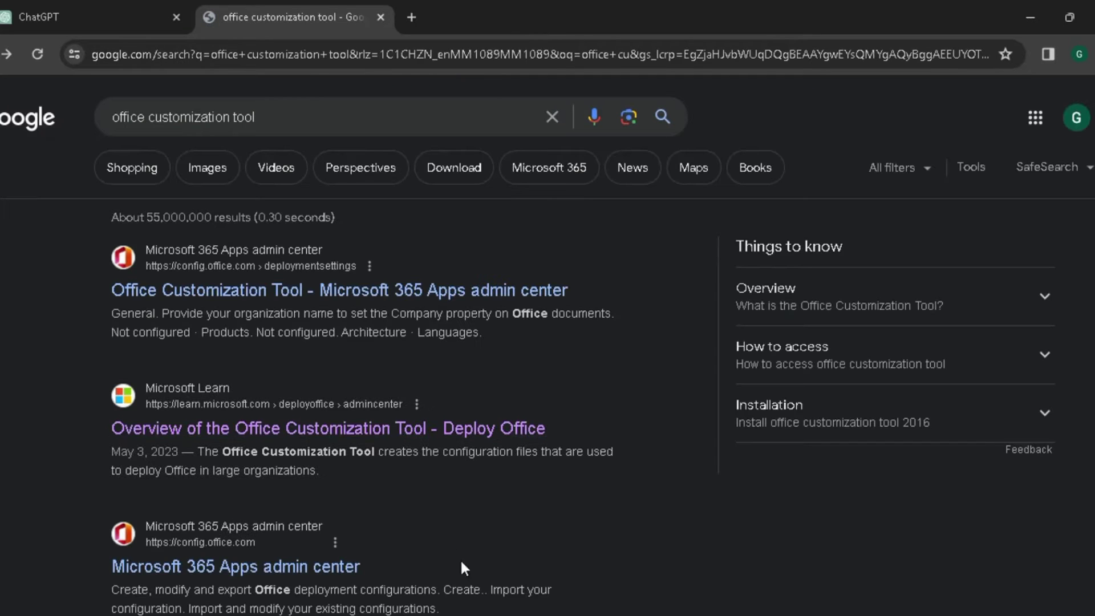
click(280, 296)
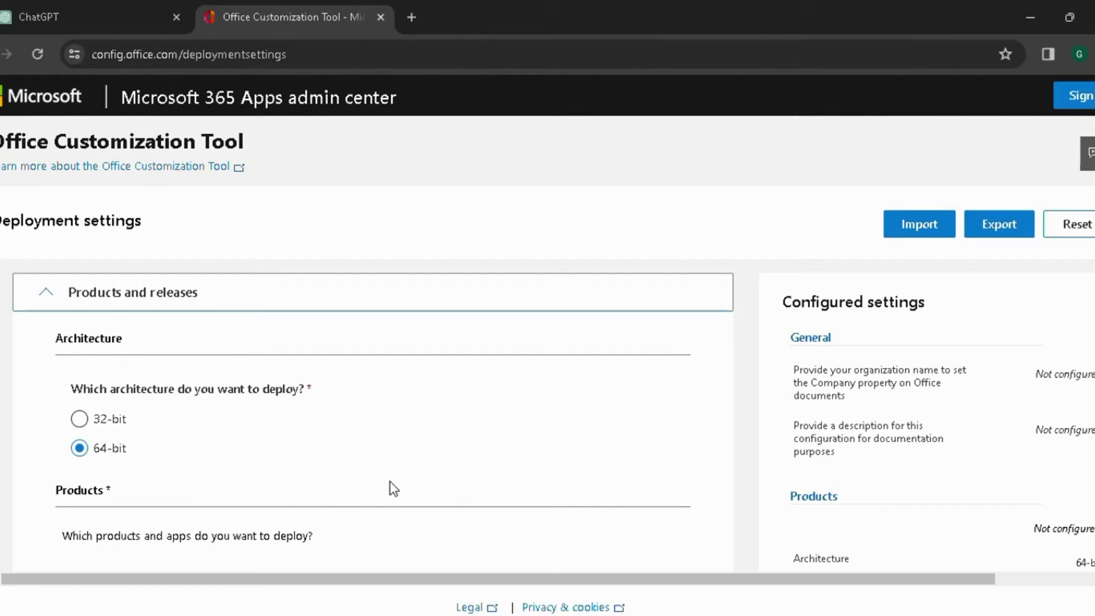
- Select Office Professional Plus 2019 - Volume License in the Office Suites list, keeping 64-bit
scroll(607, 567, down, 3)
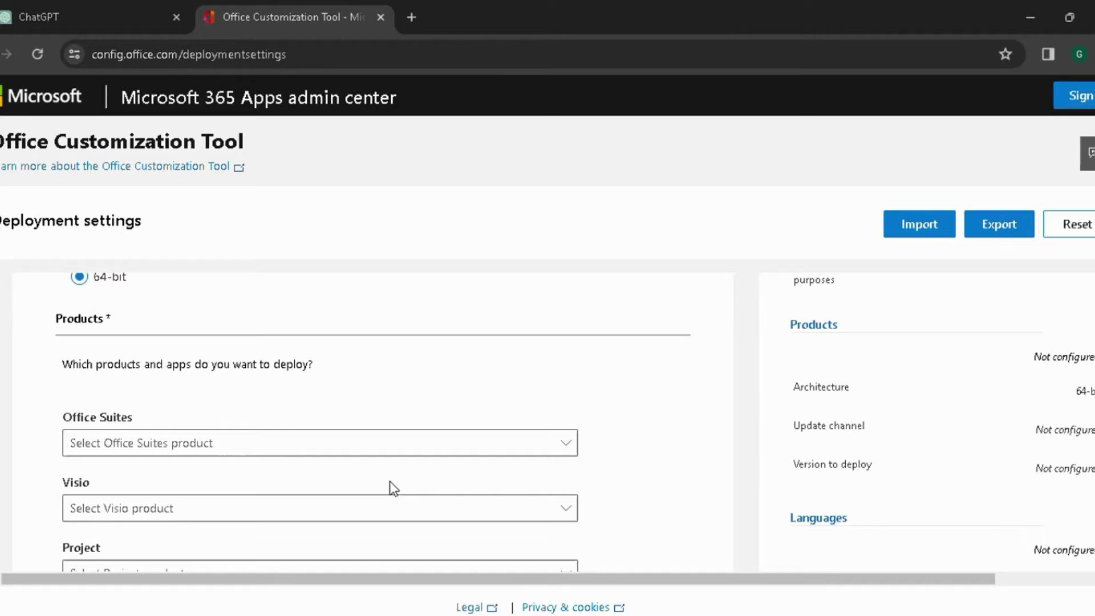
scroll(397, 457, up, 1)
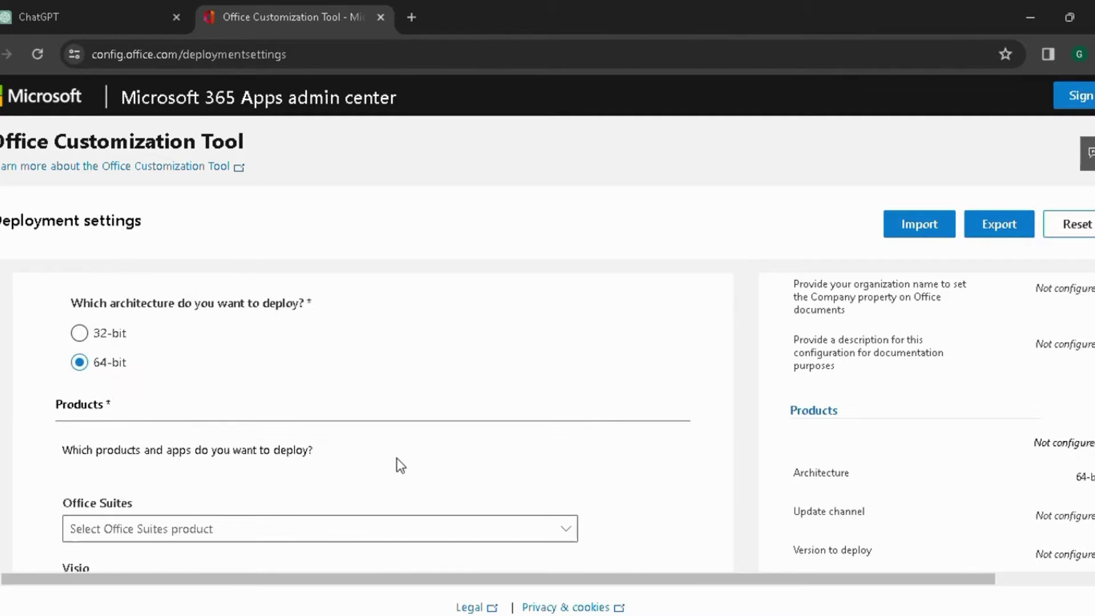
scroll(401, 465, down, 1)
click(408, 449)
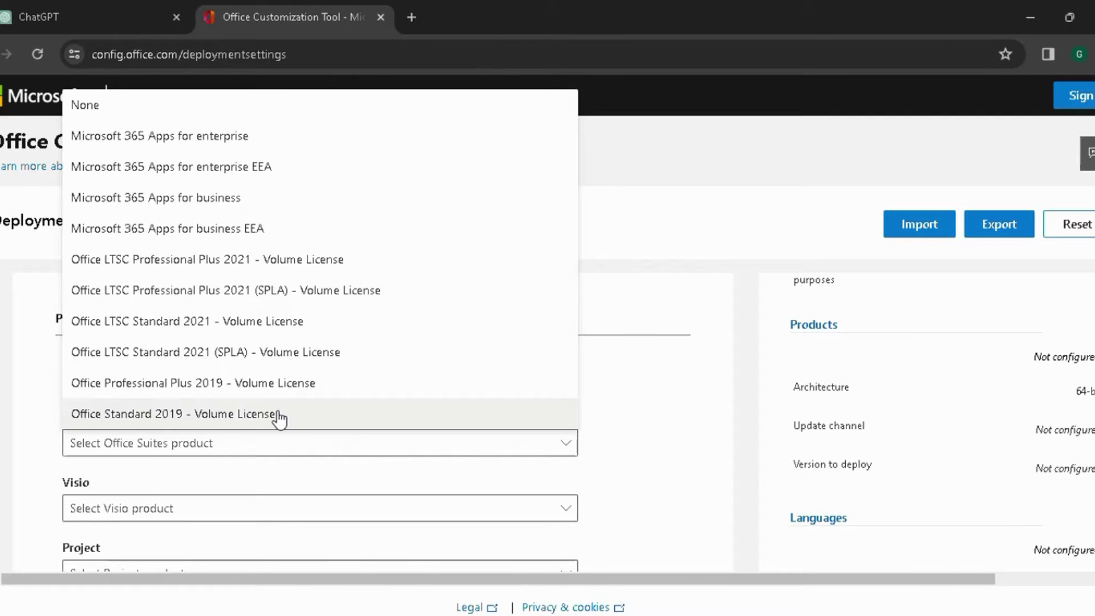
click(301, 380)
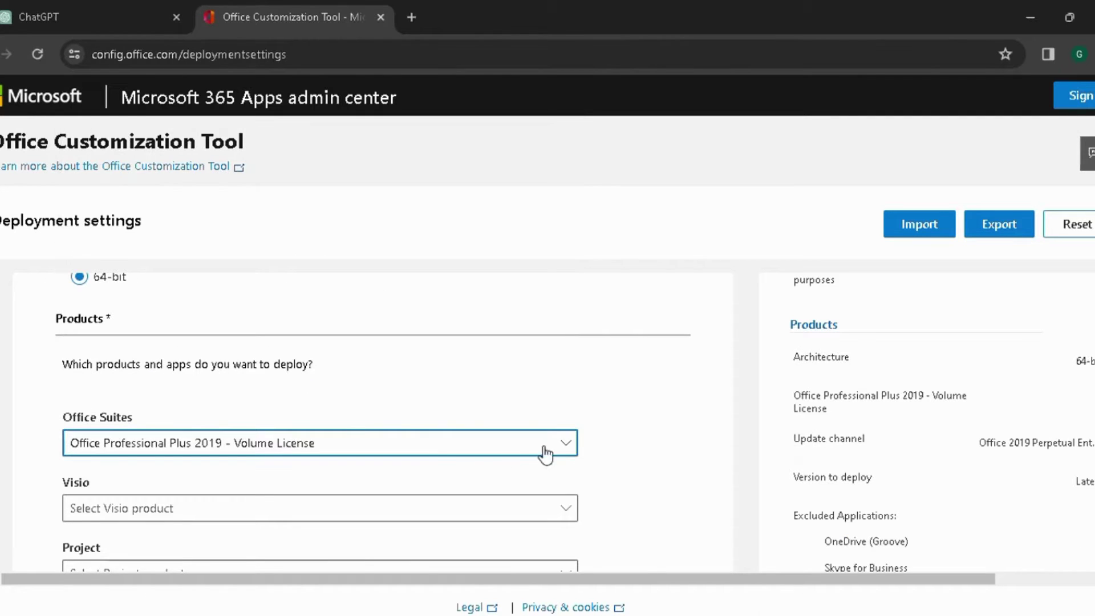
scroll(608, 440, down, 1)
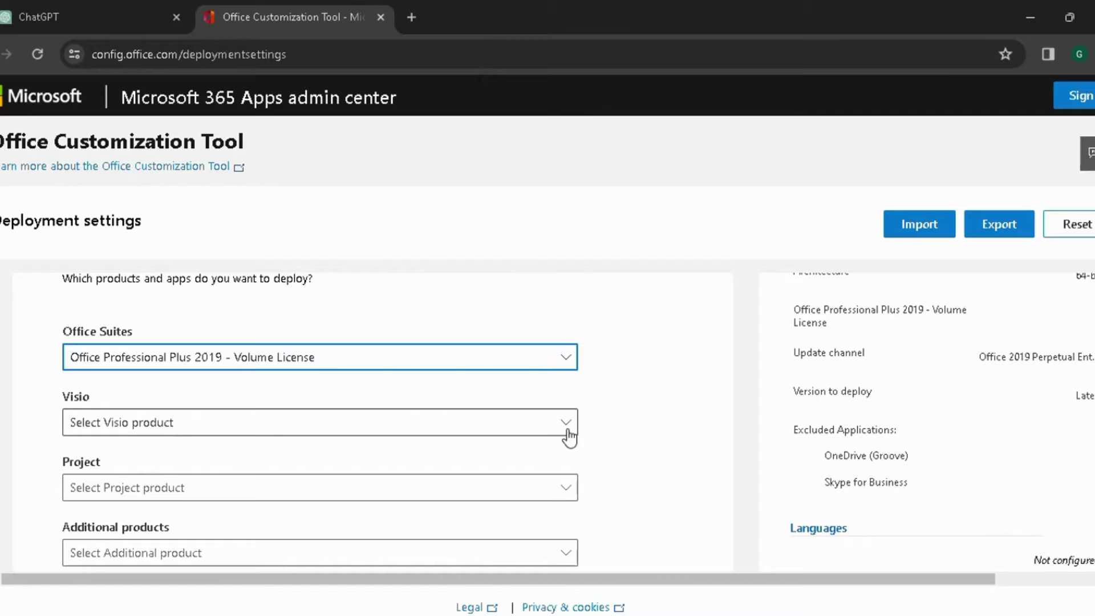
scroll(652, 455, down, 1)
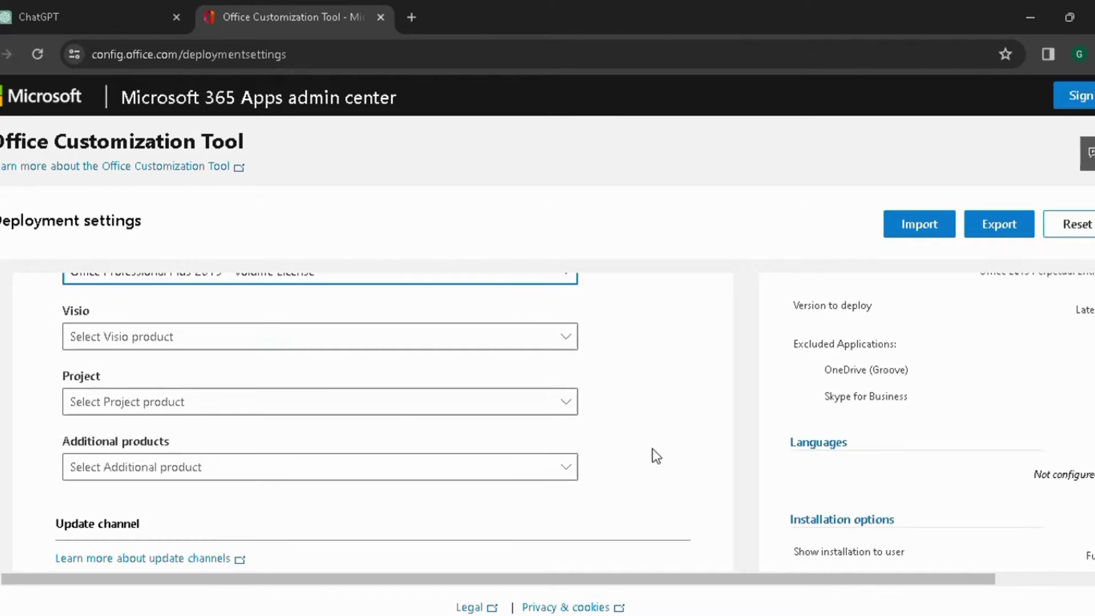
scroll(656, 456, up, 1)
scroll(656, 457, down, 3)
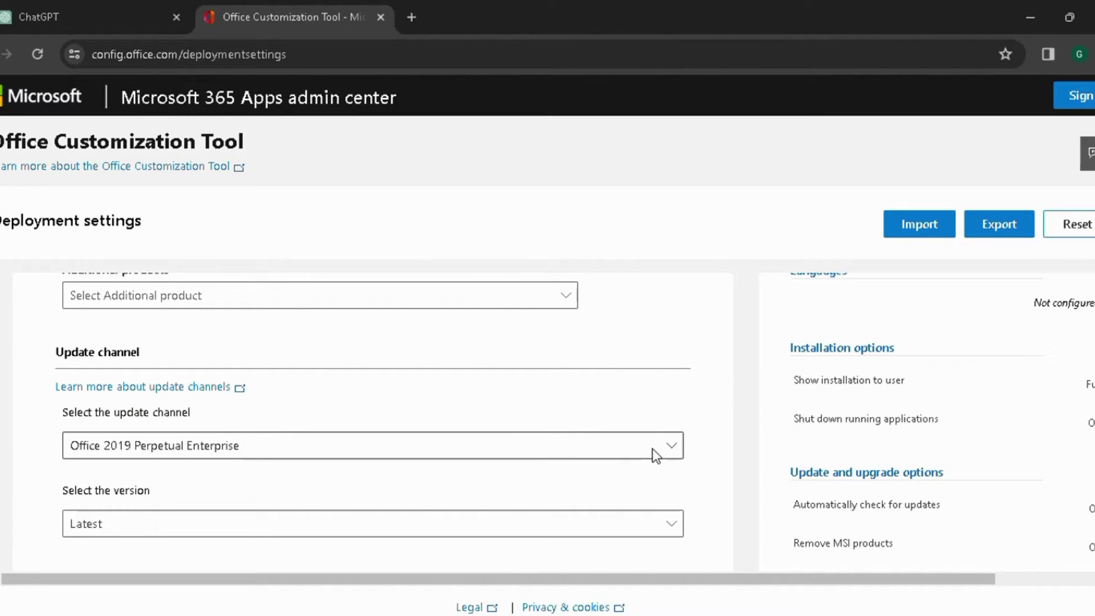
scroll(651, 459, down, 3)
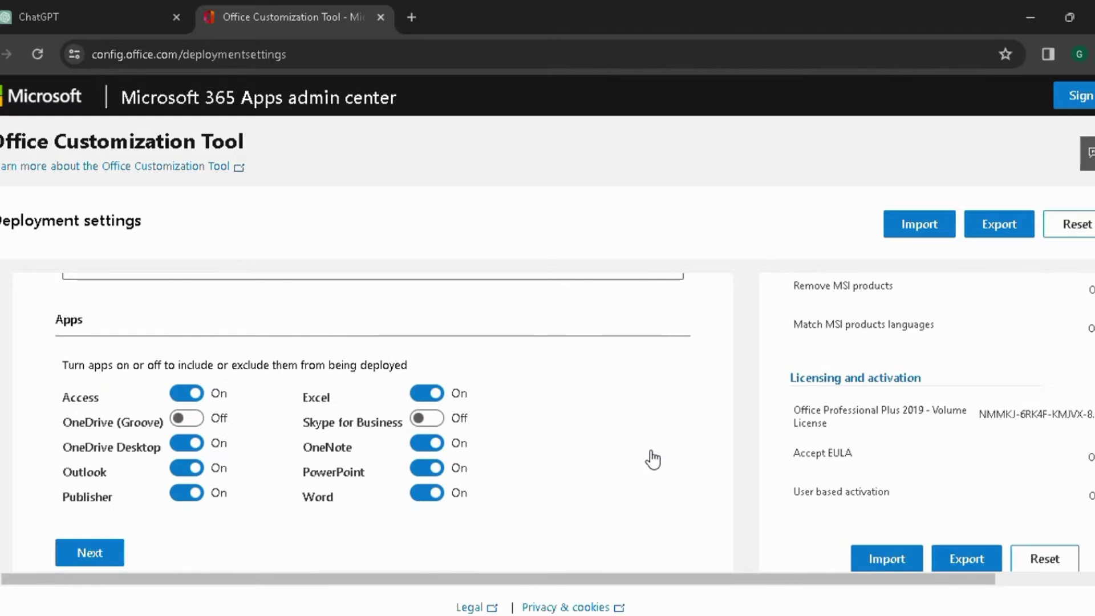
scroll(651, 459, up, 2)
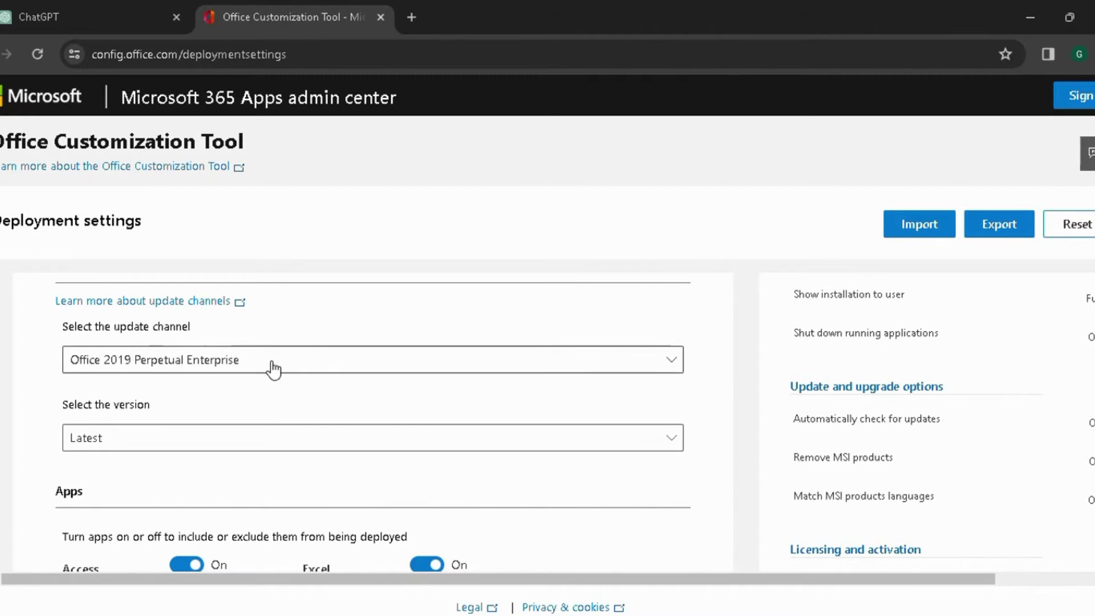
scroll(273, 376, down, 5)
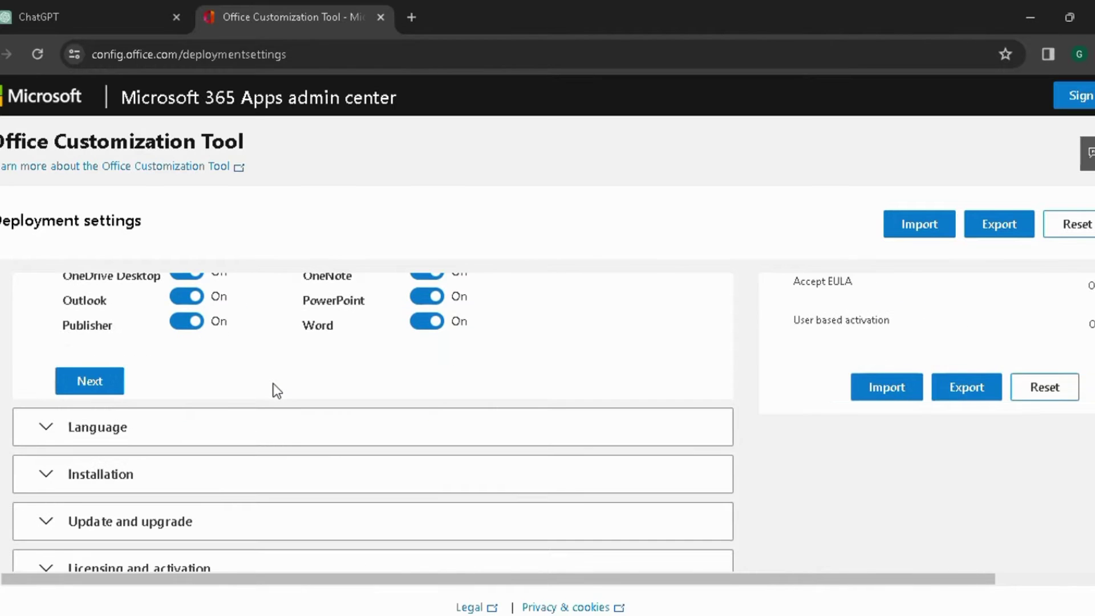
- Turn off Access, OneDrive Desktop, Outlook, Publisher and OneNote, then continue to Language
scroll(245, 388, up, 1)
click(192, 309)
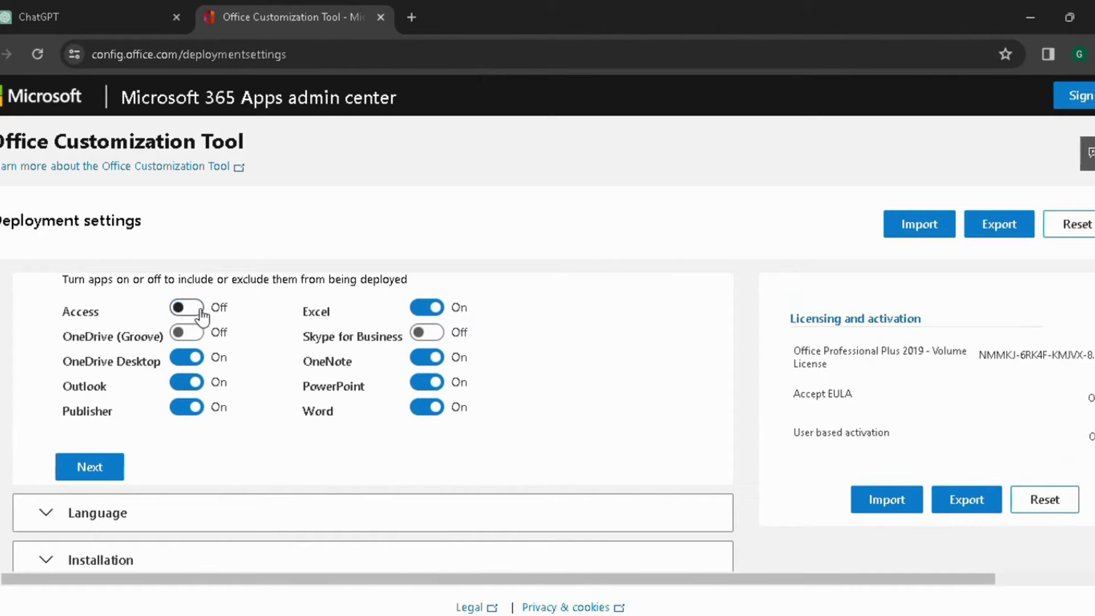
click(194, 359)
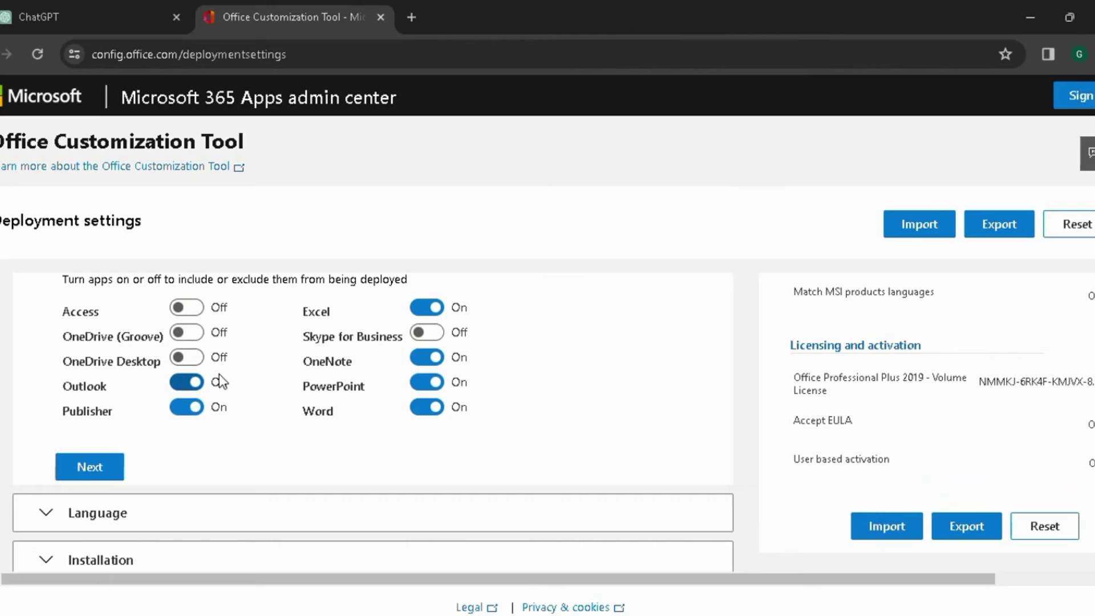
click(181, 383)
click(185, 408)
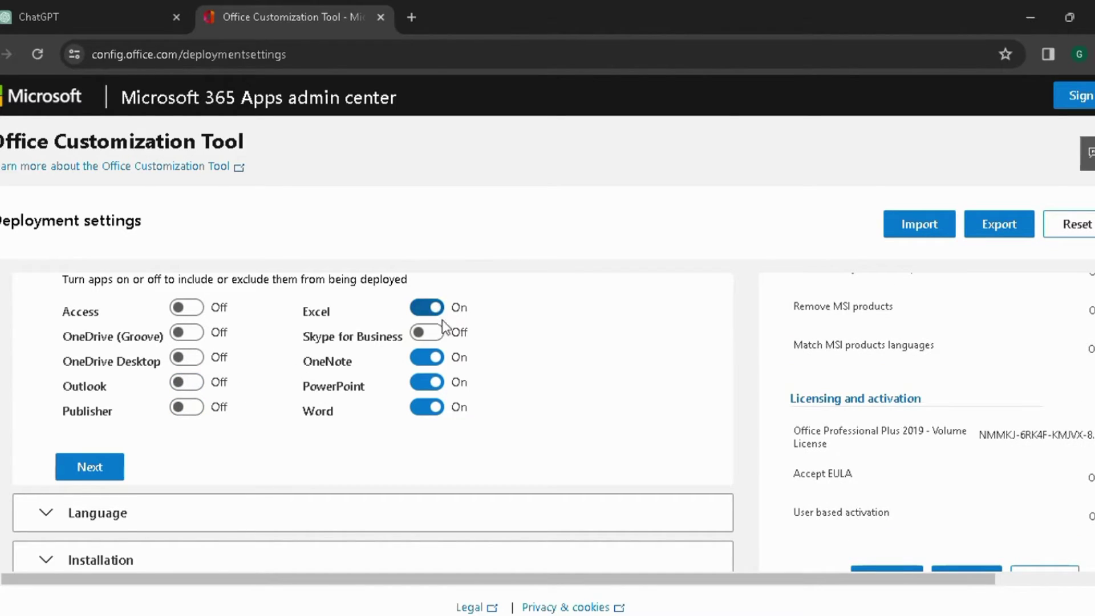
click(428, 358)
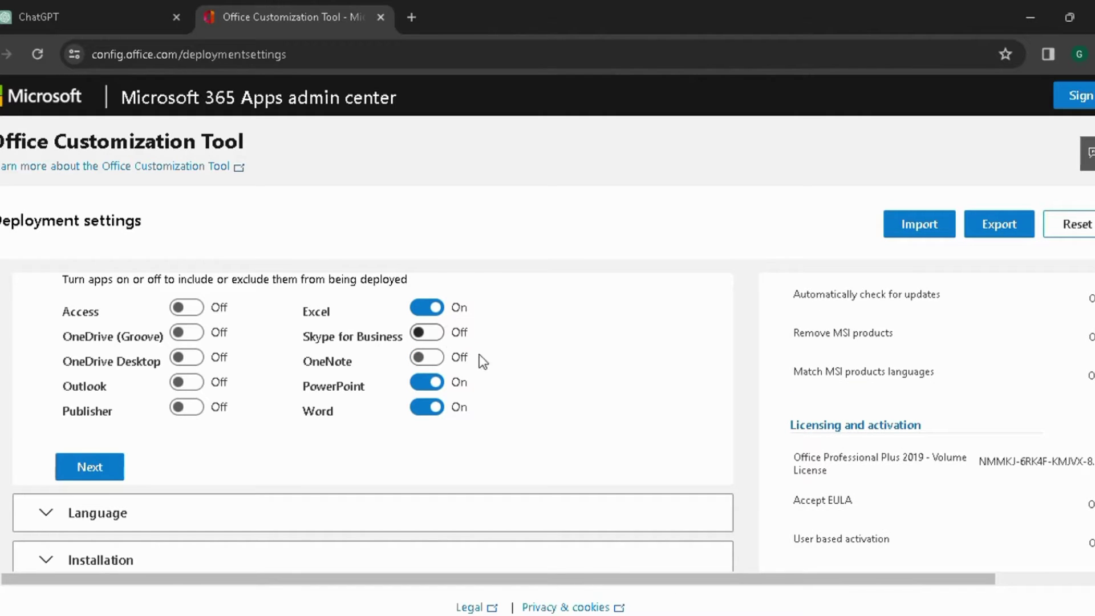
scroll(484, 409, down, 2)
scroll(444, 431, down, 2)
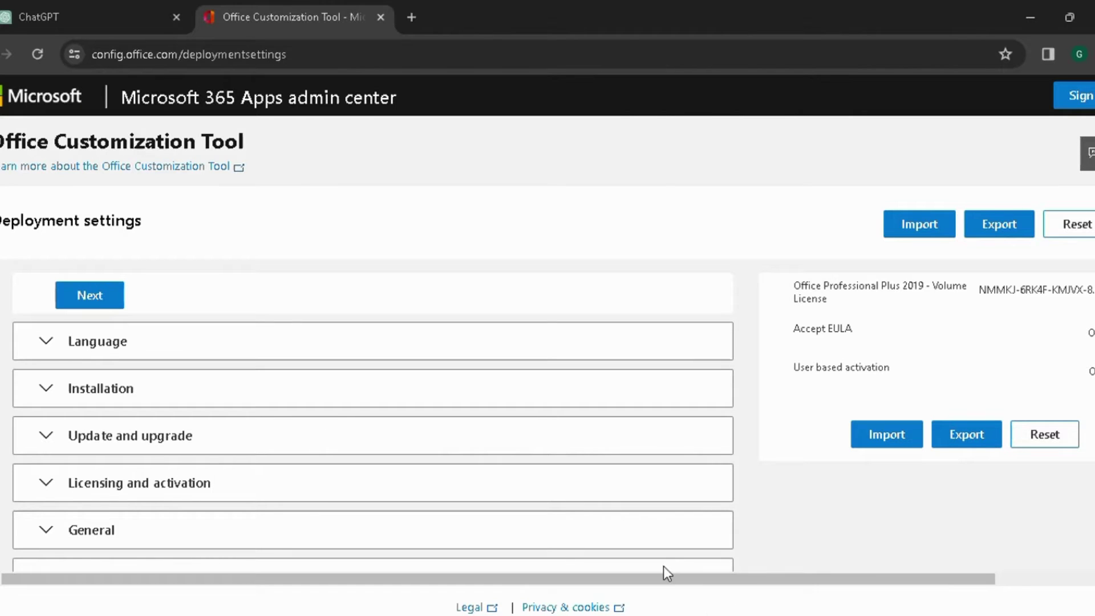
click(92, 295)
- Choose English (United States) as the primary language and continue to Installation
click(459, 482)
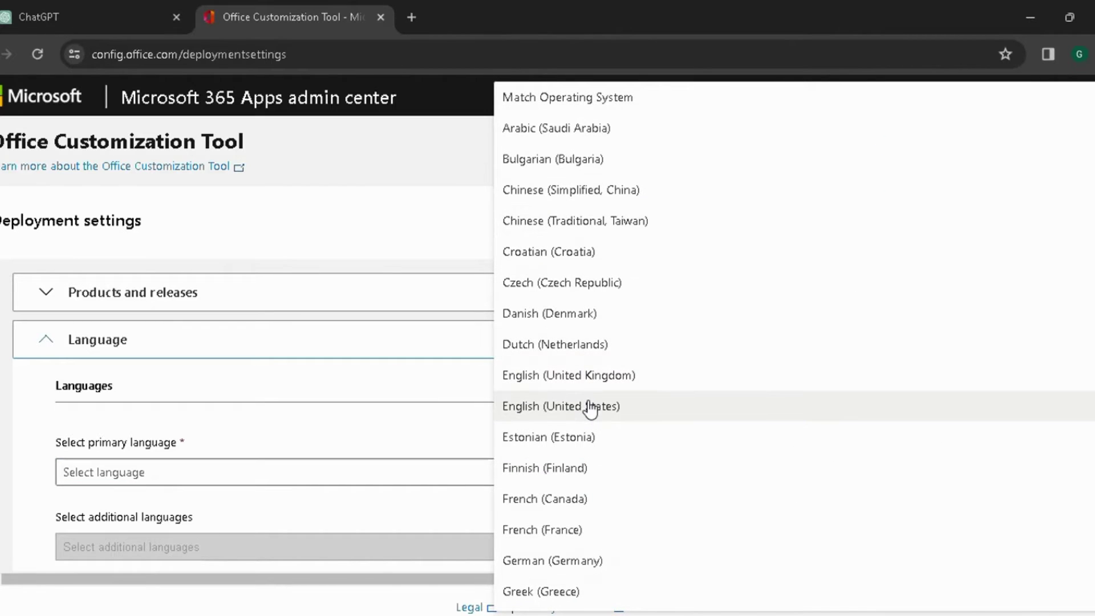
click(591, 406)
scroll(306, 457, down, 2)
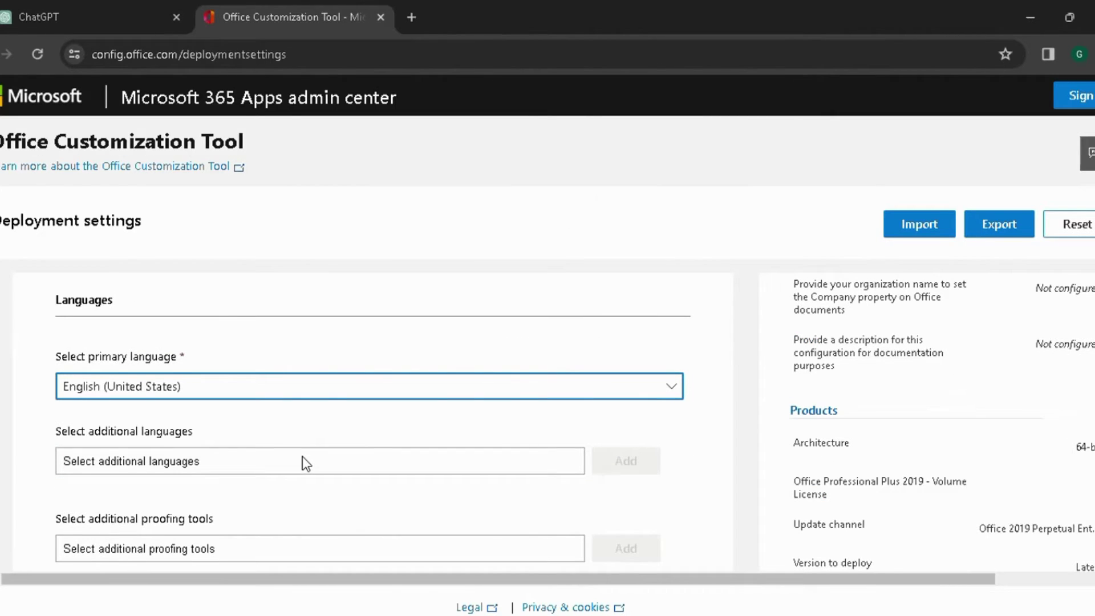
scroll(302, 459, down, 2)
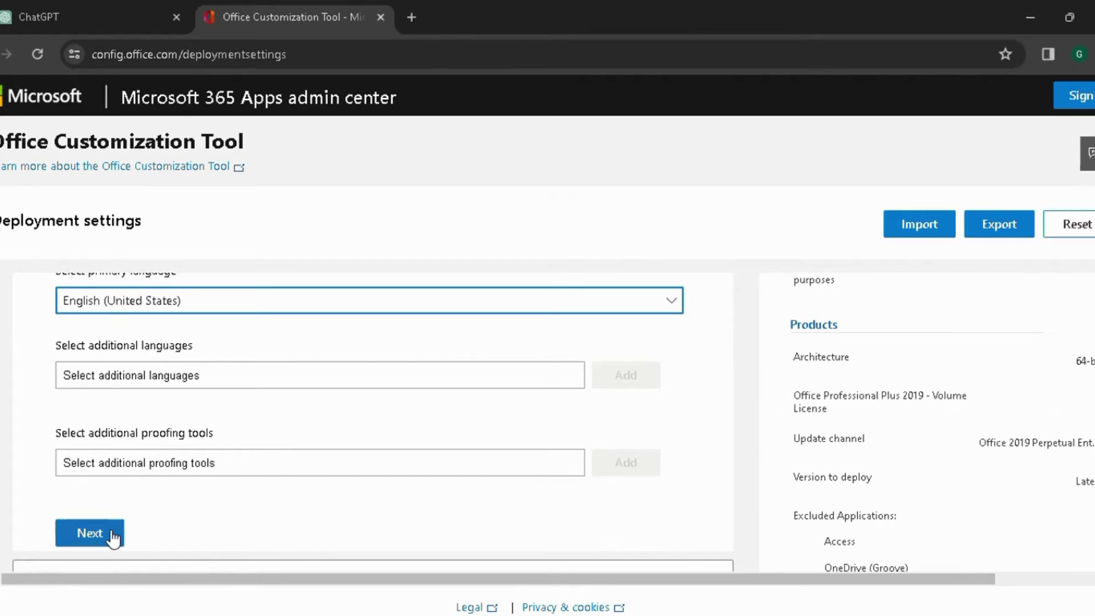
click(89, 532)
- Review the Installation options, which deploy Office from the Office CDN
scroll(326, 445, down, 2)
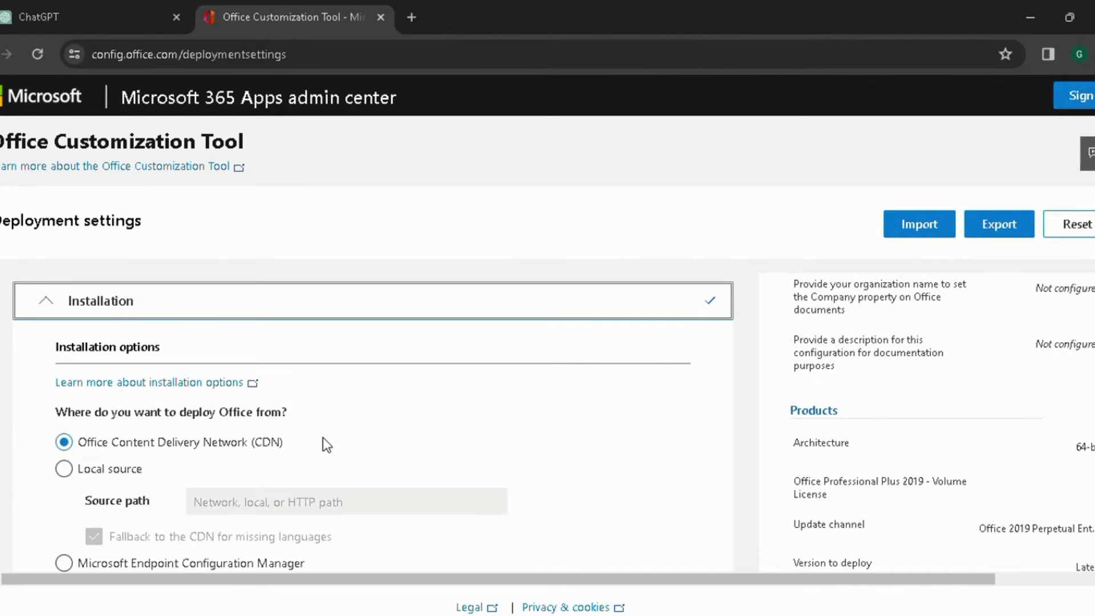
scroll(326, 444, down, 2)
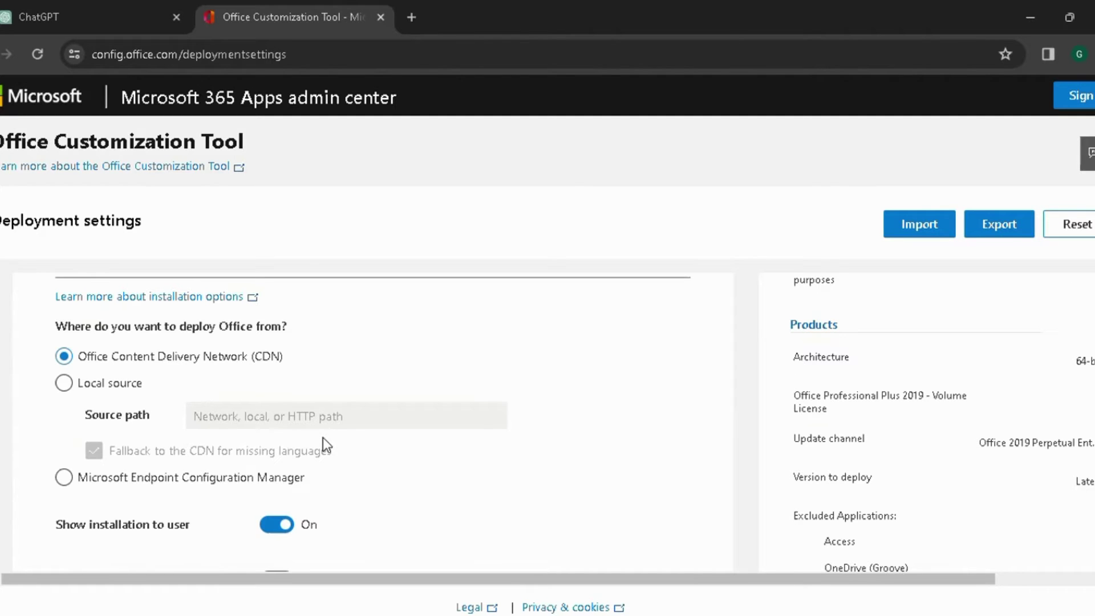
scroll(326, 444, up, 4)
scroll(326, 444, down, 4)
scroll(326, 444, down, 2)
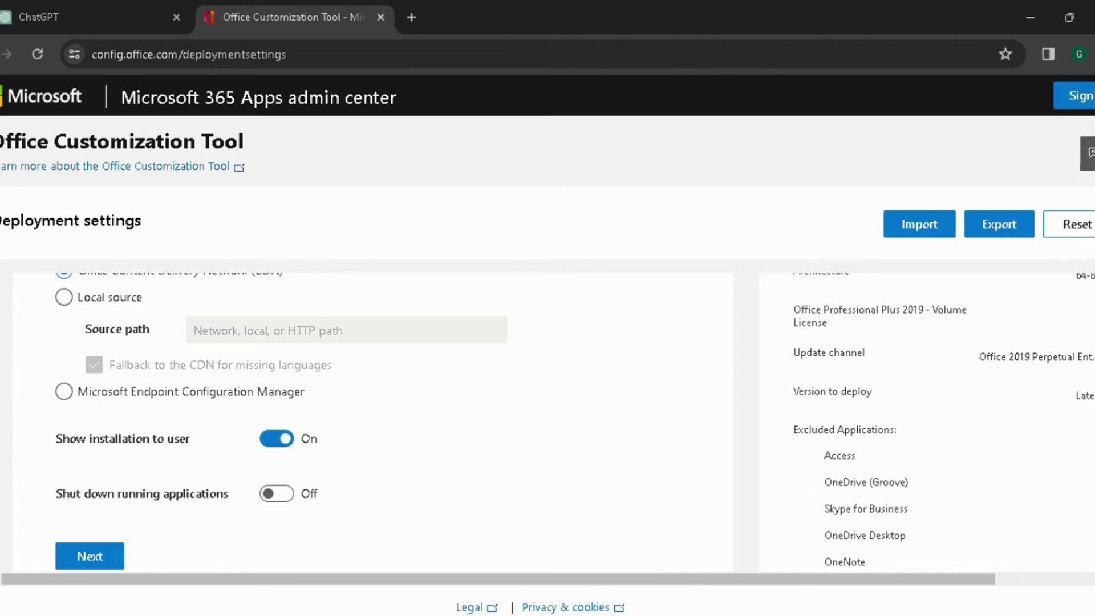
scroll(443, 420, up, 2)
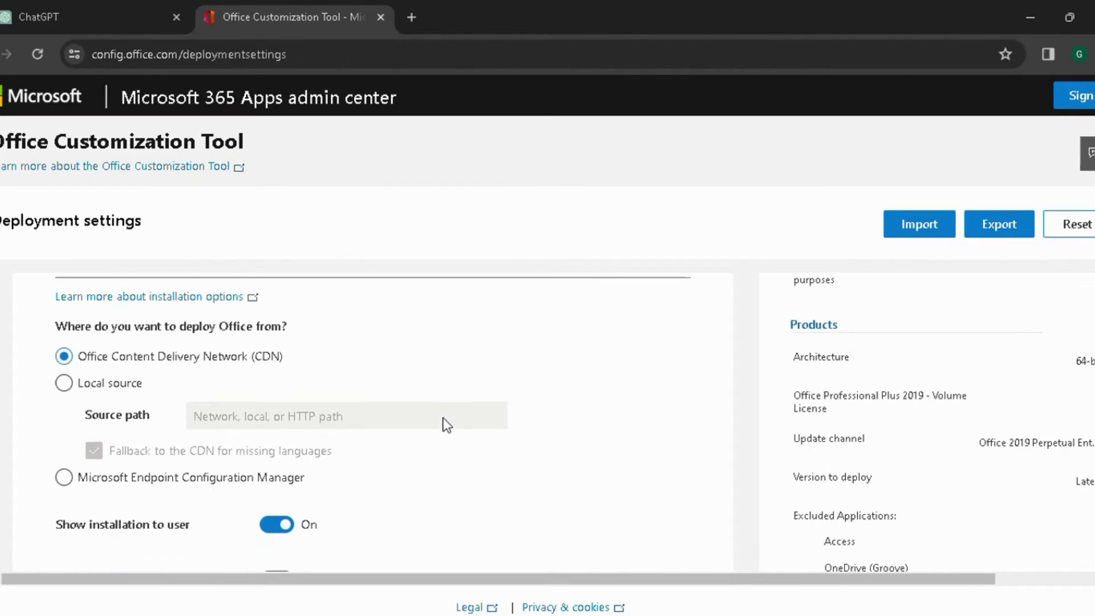
scroll(446, 425, down, 2)
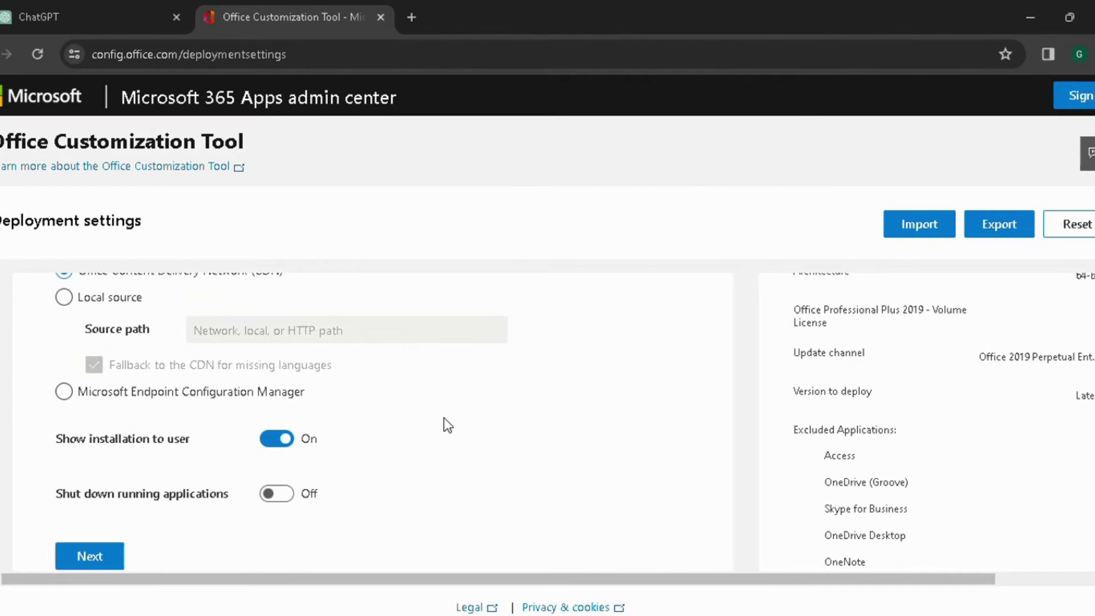
- Turn off 'Uninstall any MSI versions of Office' in the upgrade options
click(107, 555)
scroll(361, 445, down, 2)
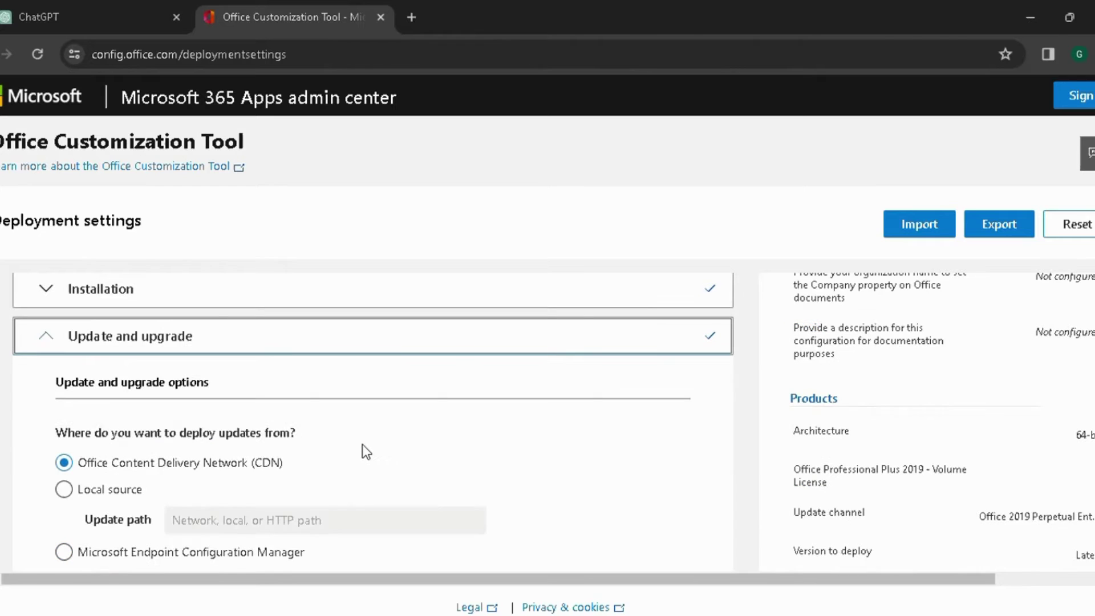
scroll(362, 445, down, 4)
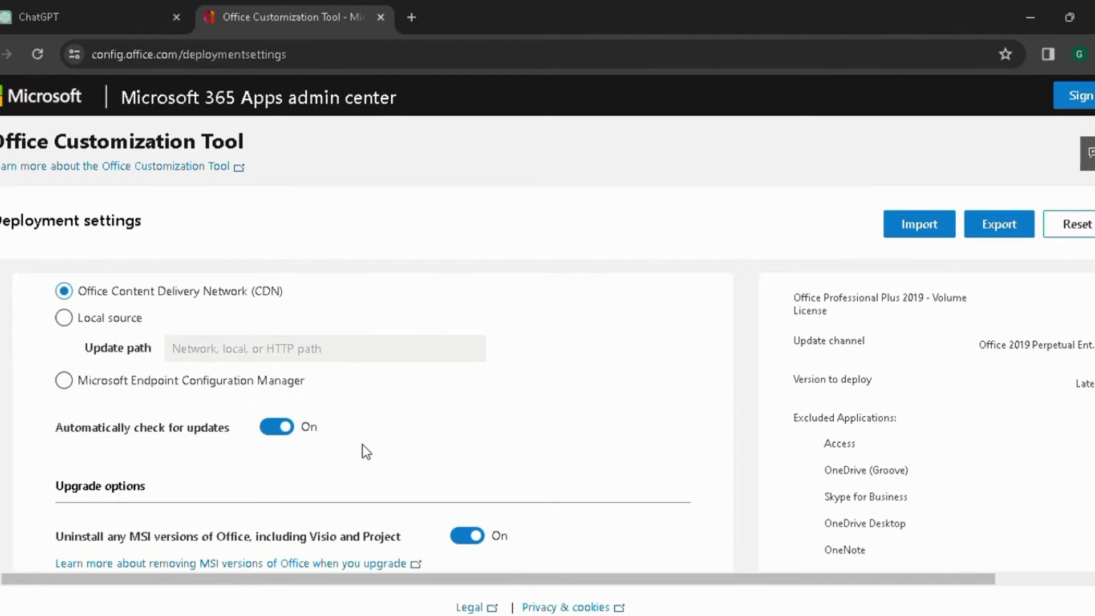
scroll(362, 445, up, 2)
scroll(364, 451, up, 2)
scroll(365, 450, down, 6)
scroll(363, 450, down, 2)
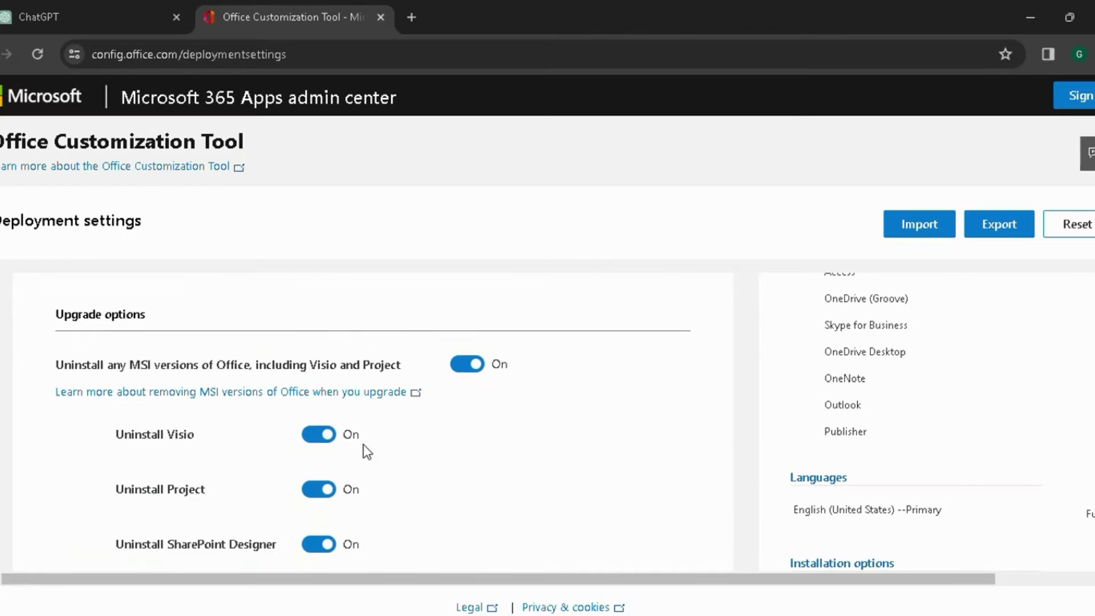
click(454, 376)
- Advance past Licensing and activation, keeping KMS and user-based activation
scroll(384, 422, down, 2)
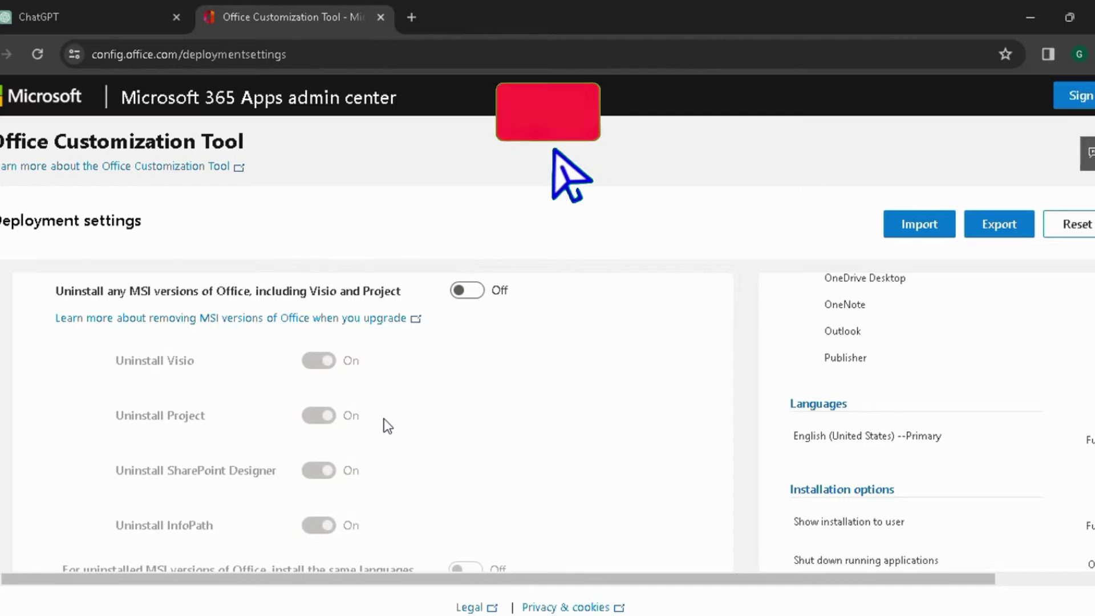
scroll(181, 357, up, 2)
scroll(318, 379, down, 6)
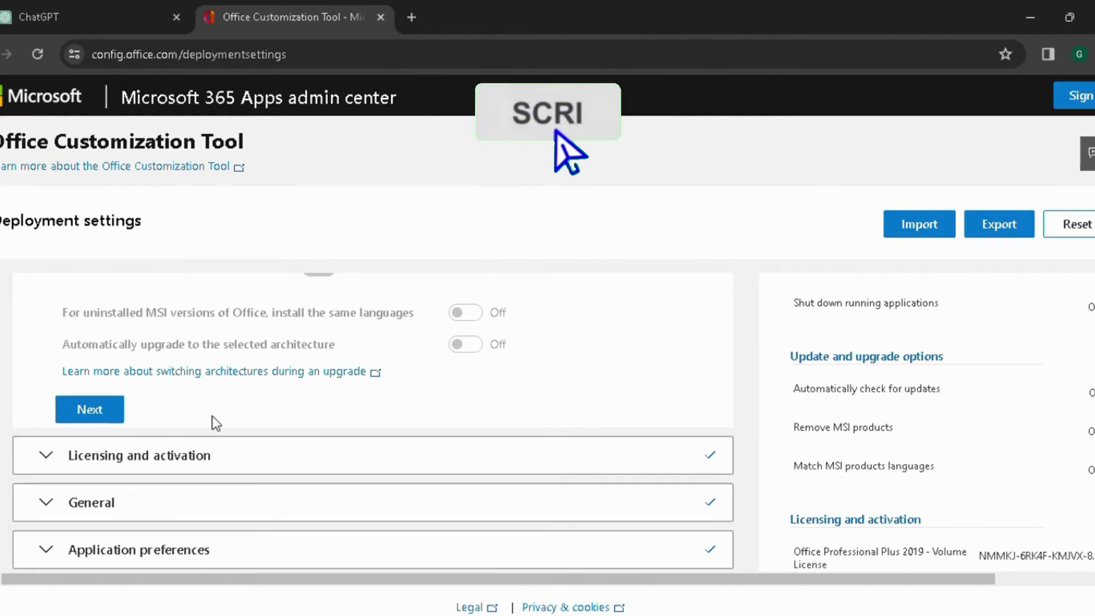
click(110, 416)
scroll(188, 440, down, 3)
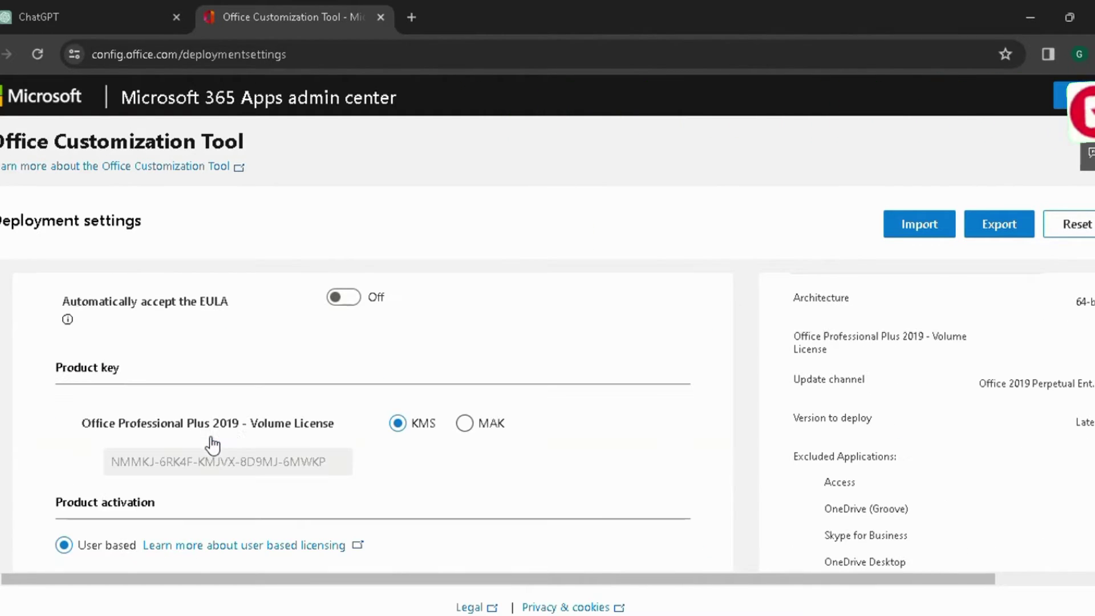
scroll(399, 438, down, 2)
scroll(396, 445, down, 4)
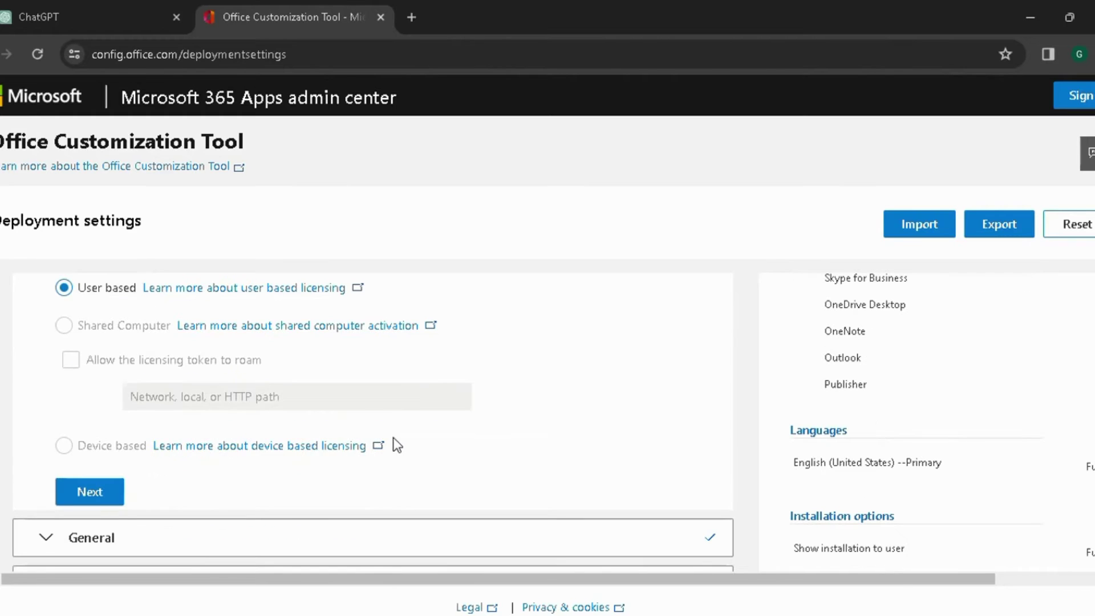
click(90, 493)
scroll(216, 455, down, 7)
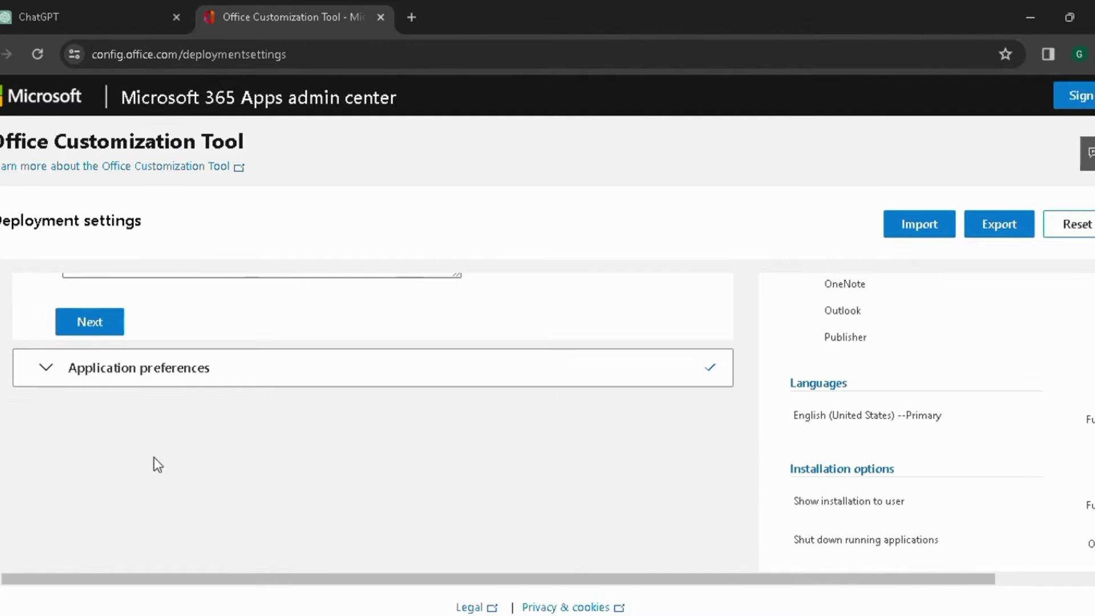
- Continue through the Application preferences section and finish it
click(100, 337)
scroll(256, 419, down, 10)
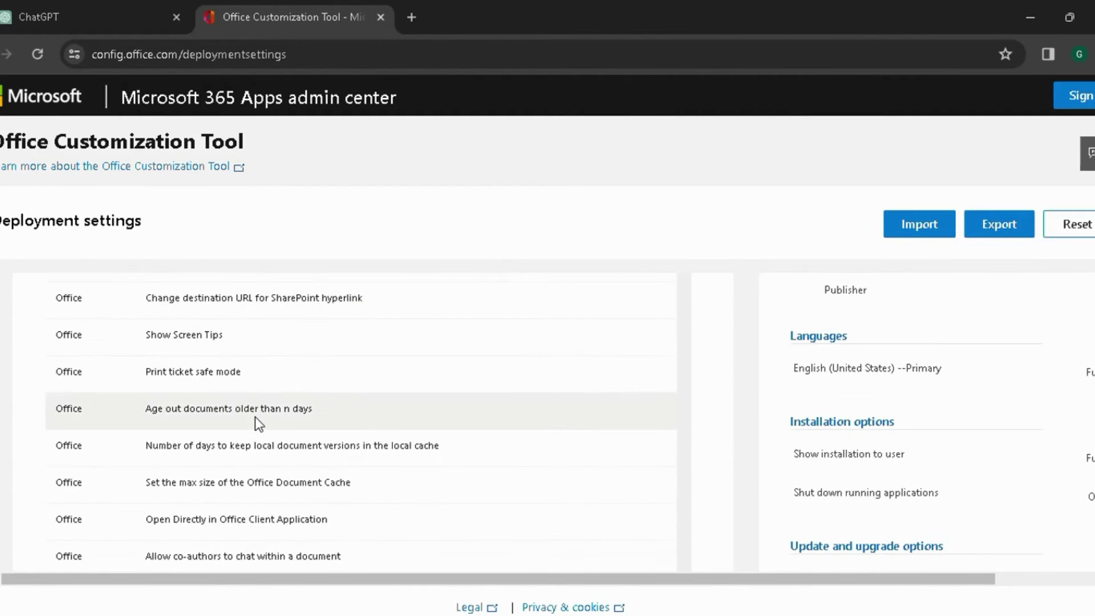
click(96, 489)
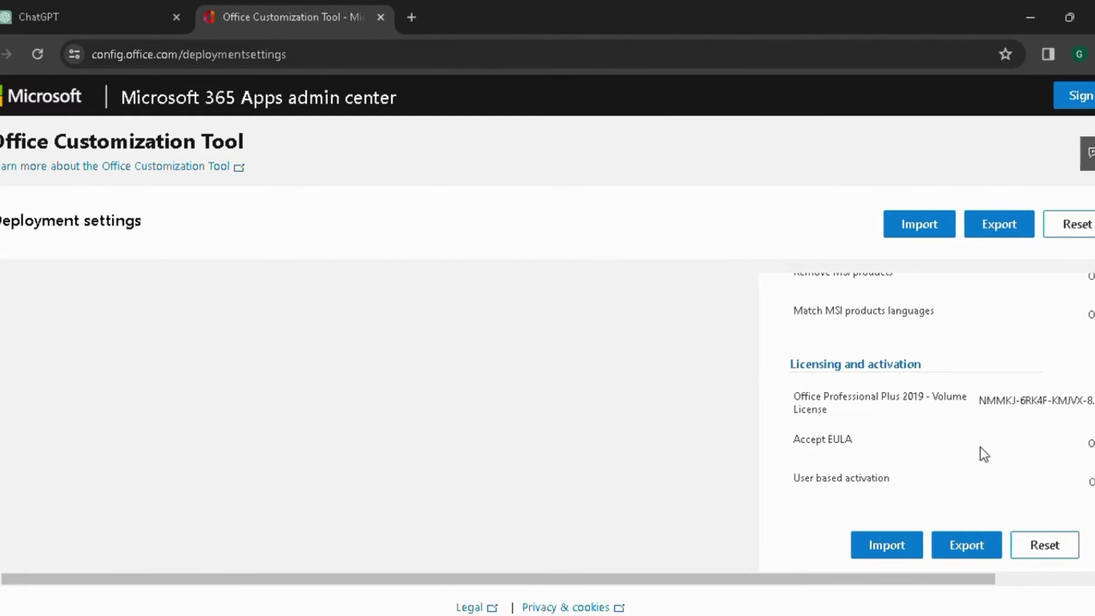
- Start the export and set Office Open XML formats as the default file format
click(966, 544)
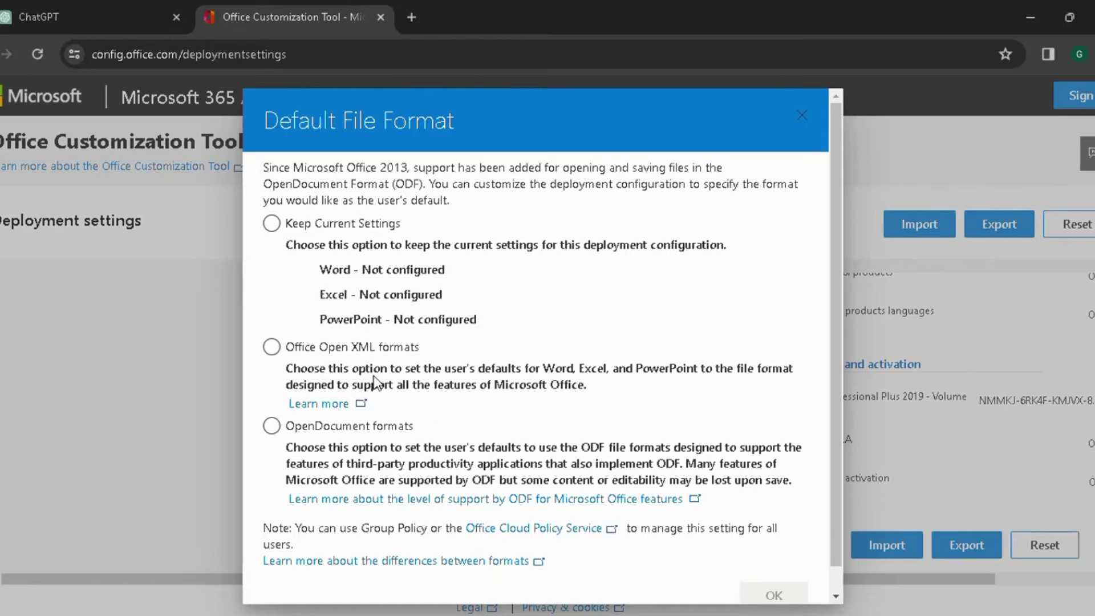
click(270, 347)
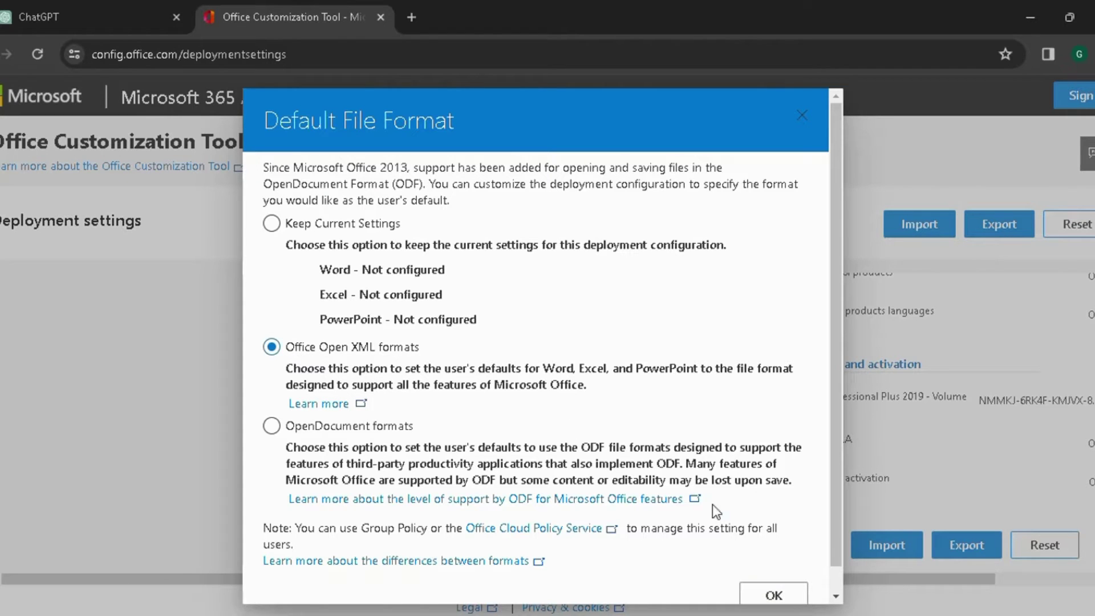
scroll(742, 542, down, 1)
click(790, 569)
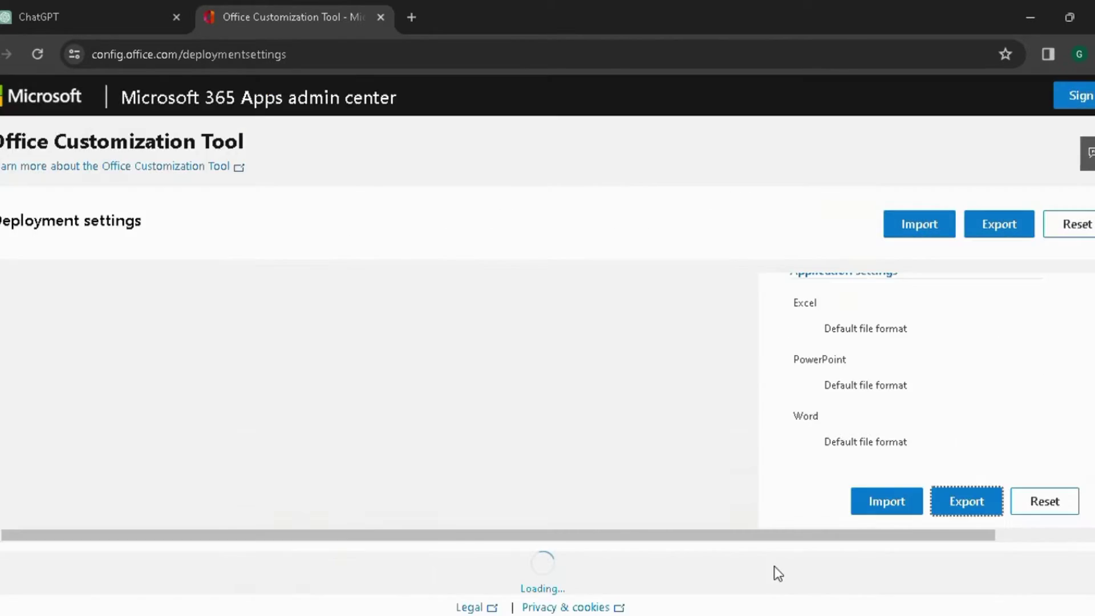
- Accept the license terms and export the settings as Configuration.xml
click(614, 421)
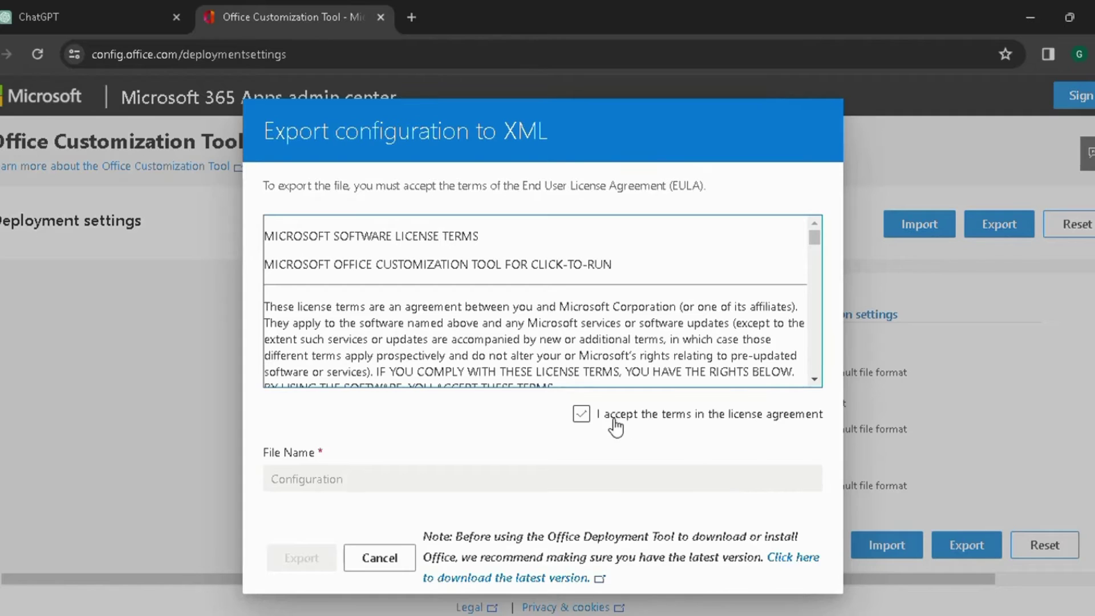
click(580, 415)
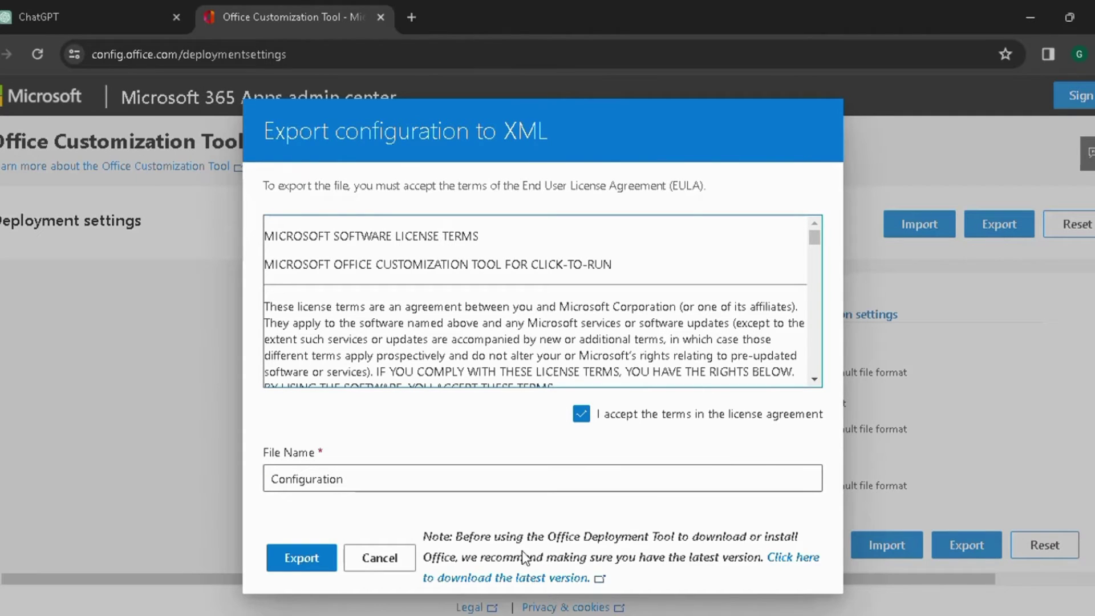
click(300, 558)
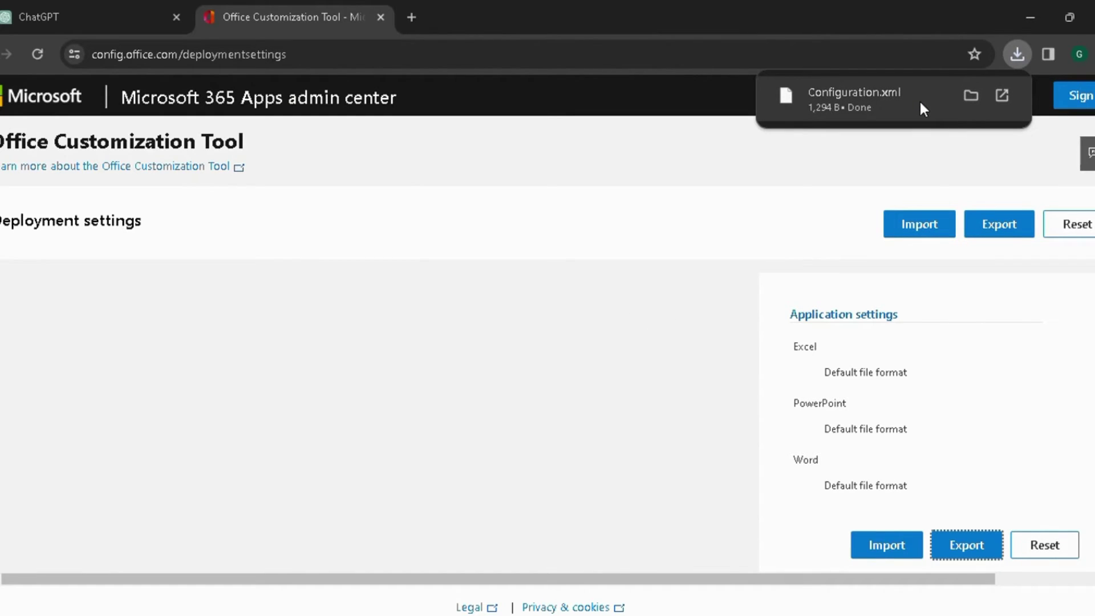
- Confirm Configuration.xml downloaded, then open a new tab with Google search
click(1017, 53)
click(411, 17)
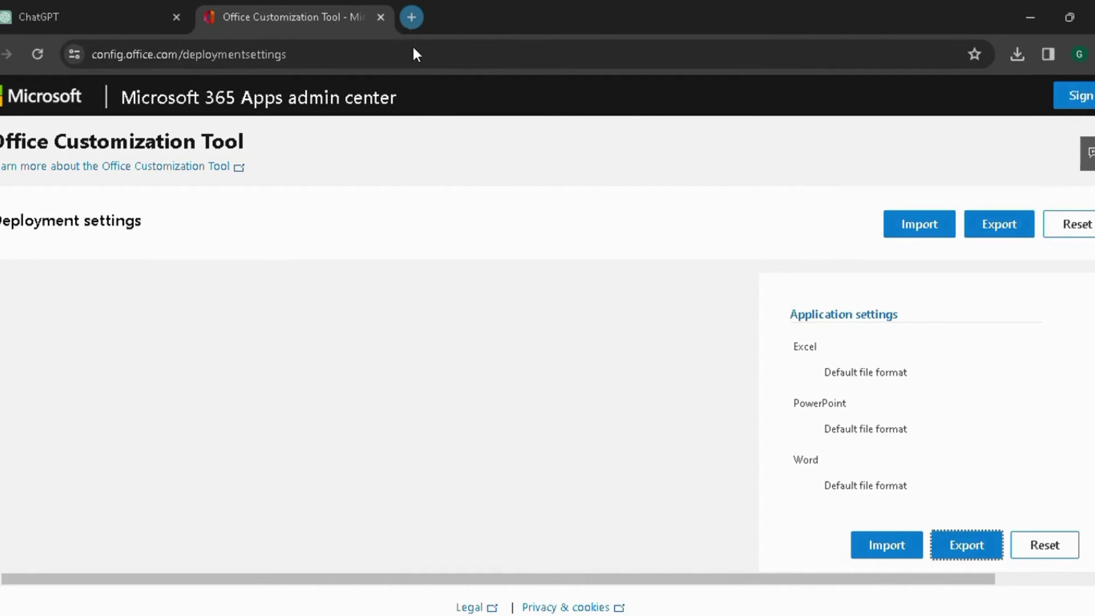
click(411, 17)
click(442, 336)
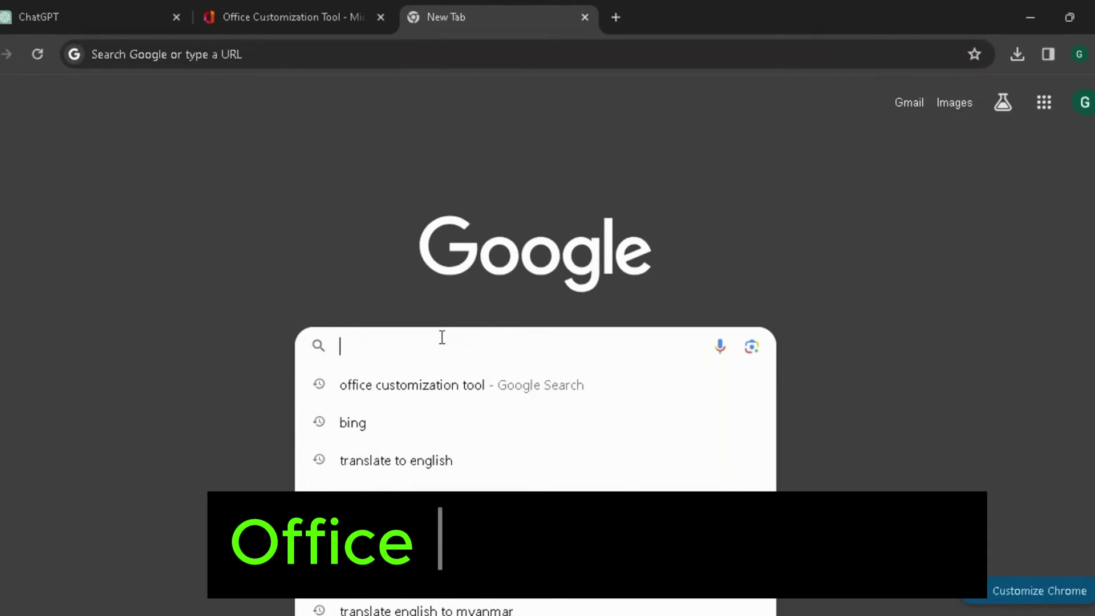
- Search Google for 'office deployment tool' via the suggestion after typing 'office de'
text(o)
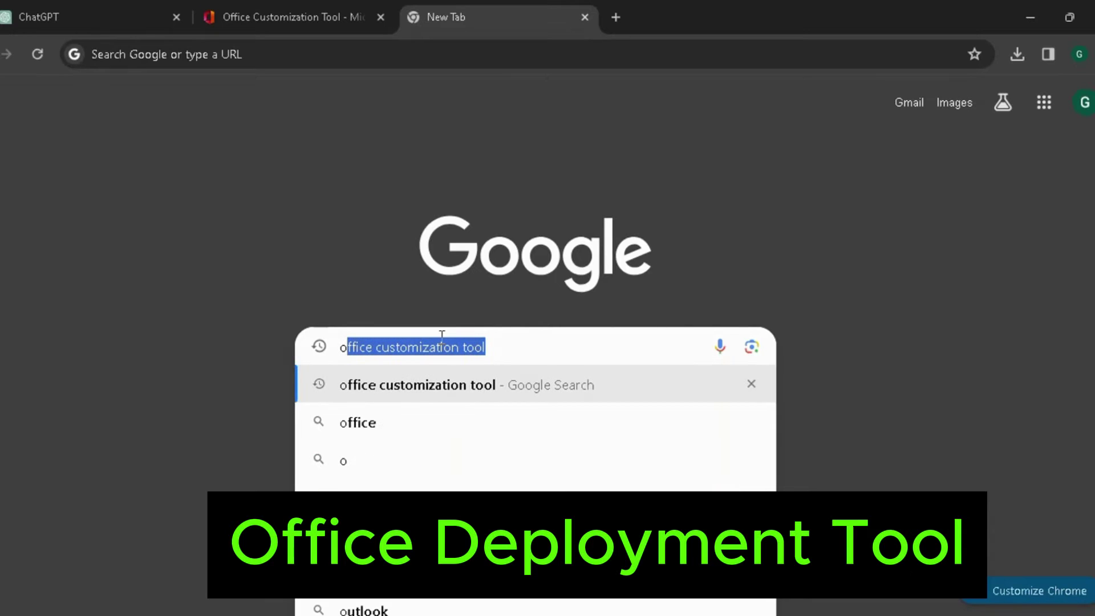
text(ffice )
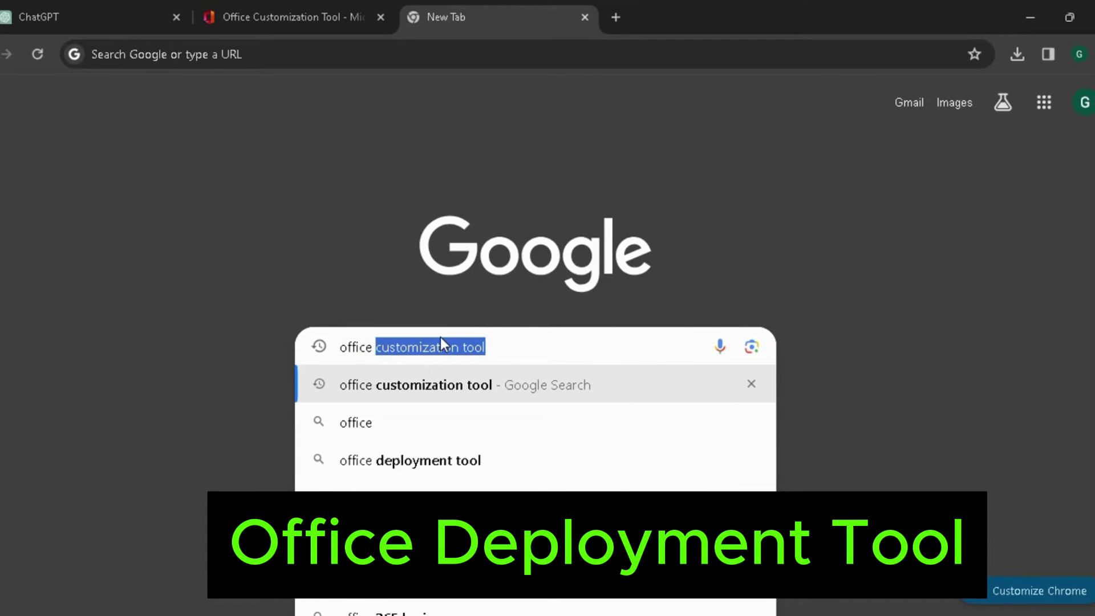
text(de)
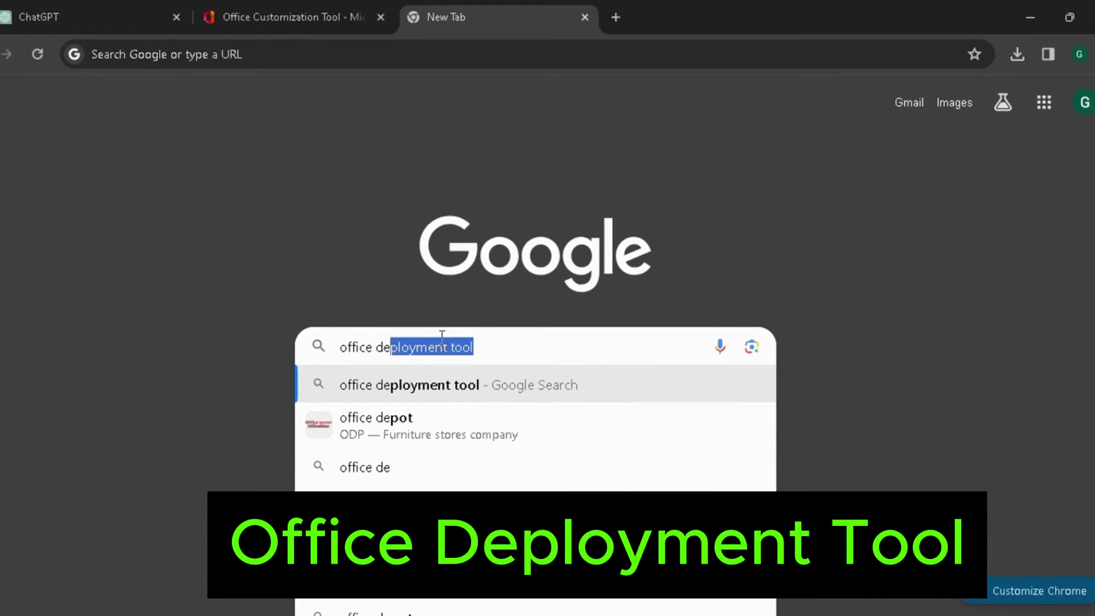
click(408, 381)
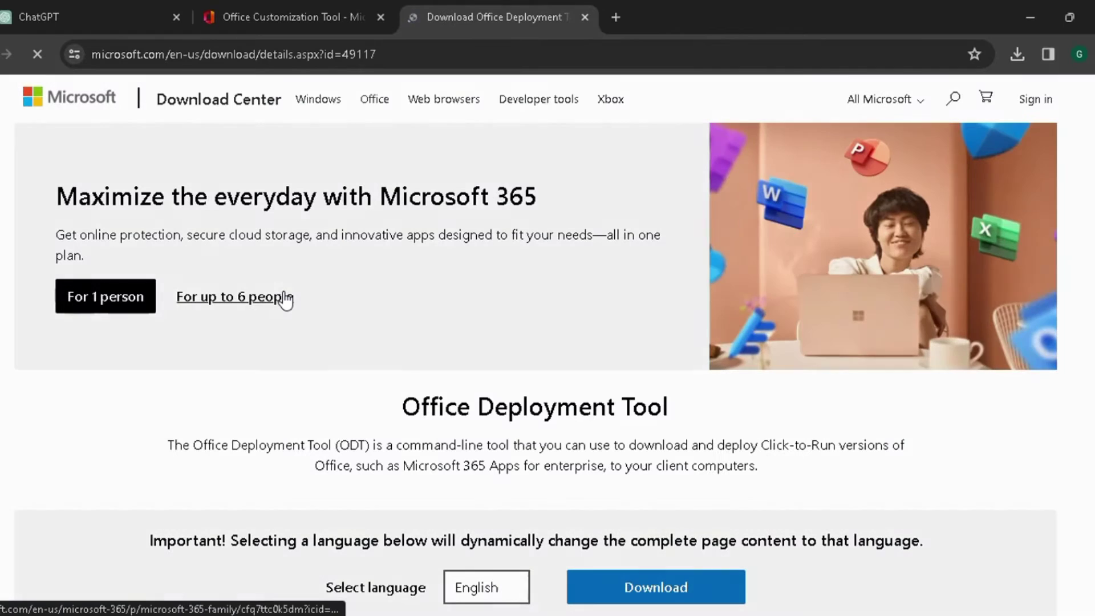
- Download the Office Deployment Tool and show it in the Downloads folder beside Configuration.xml
scroll(379, 349, down, 1)
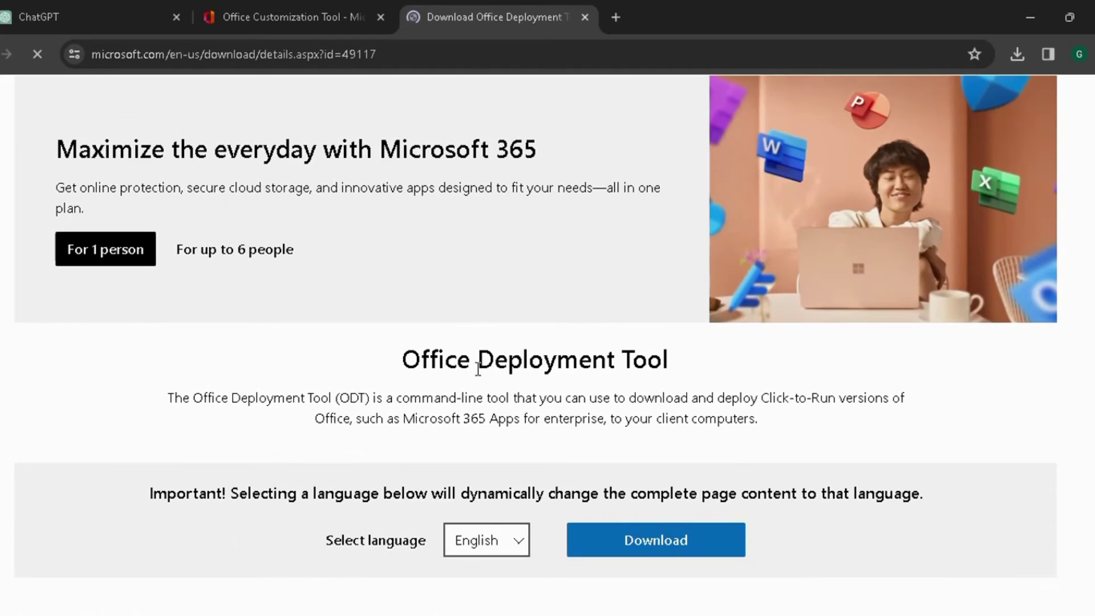
click(681, 540)
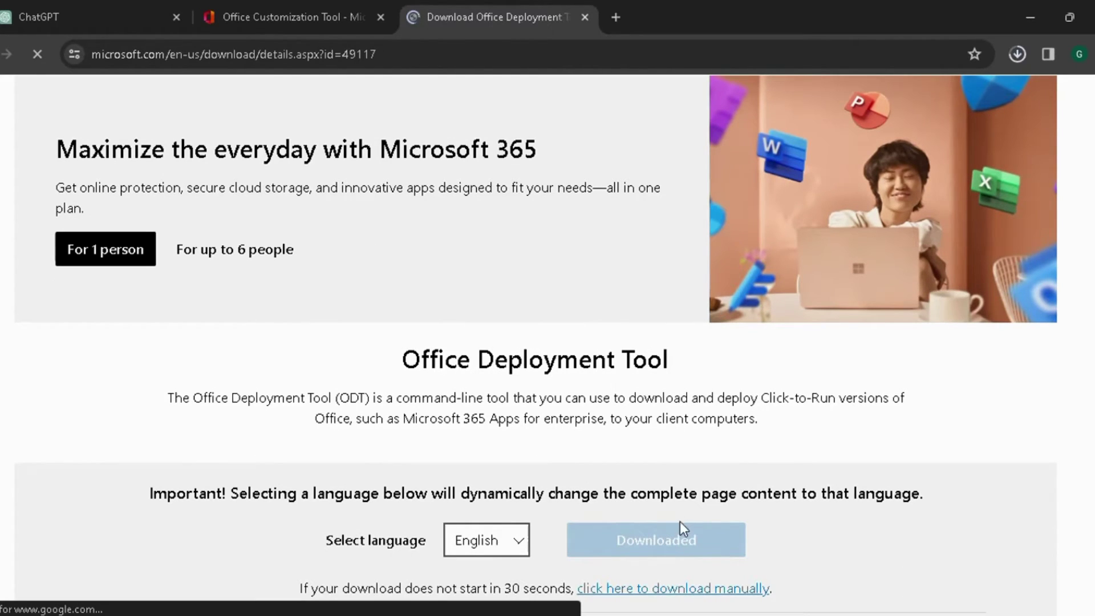
scroll(697, 498, down, 2)
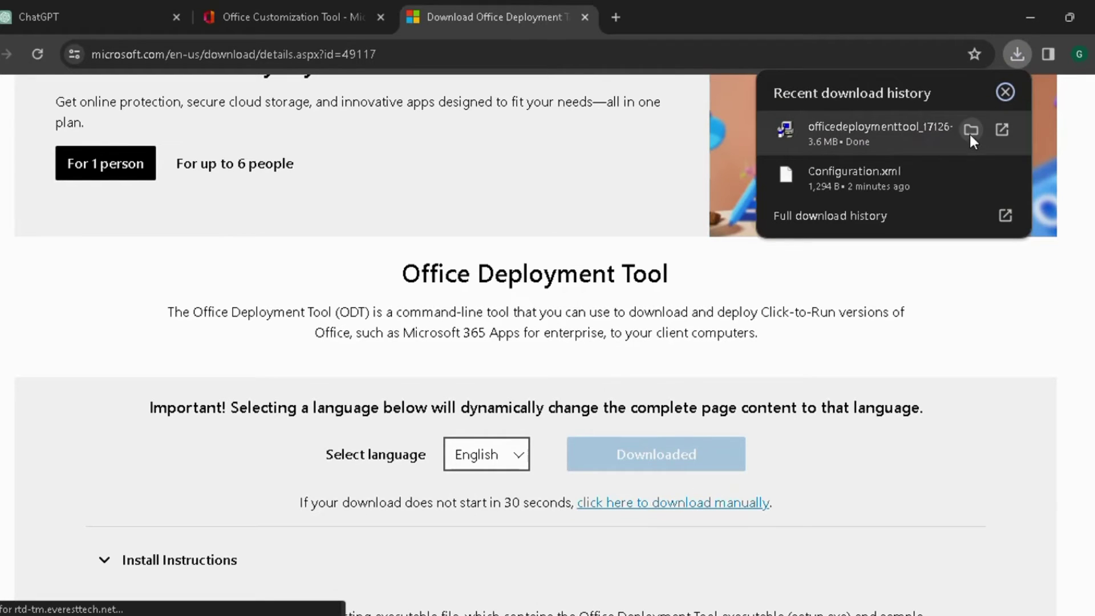
click(970, 130)
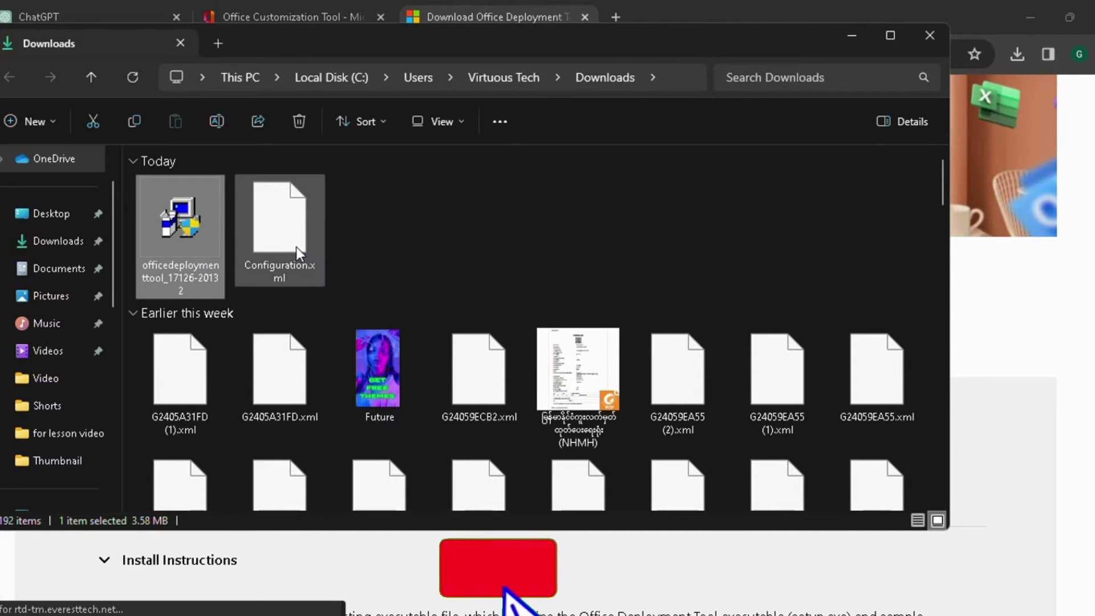
- Create a new folder named 'Office 2019' in Downloads
click(353, 222)
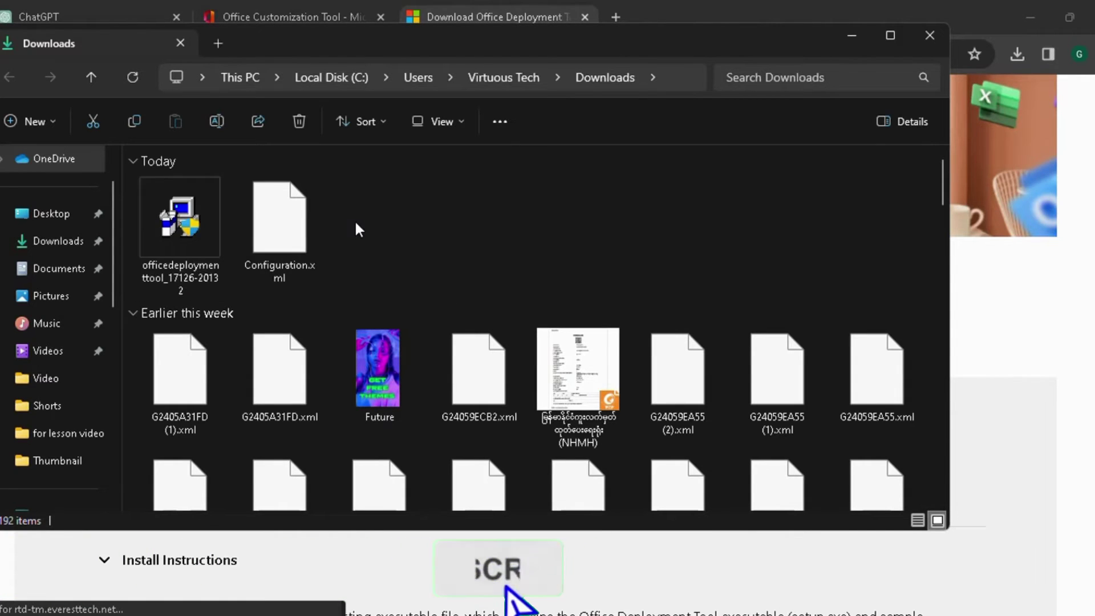
right_click(356, 223)
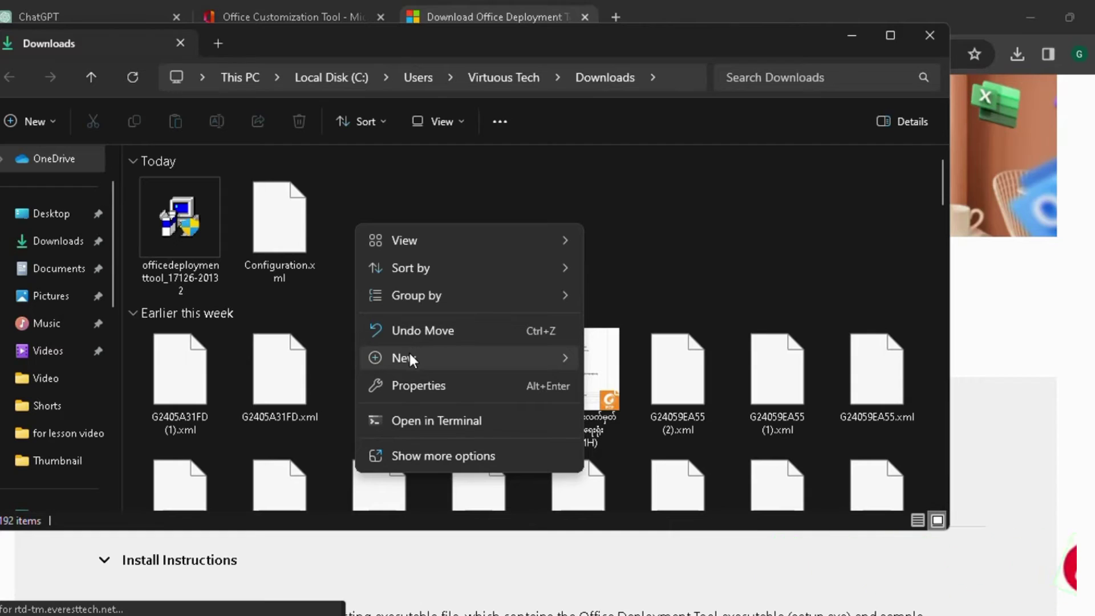
mouse_move(410, 354)
click(621, 360)
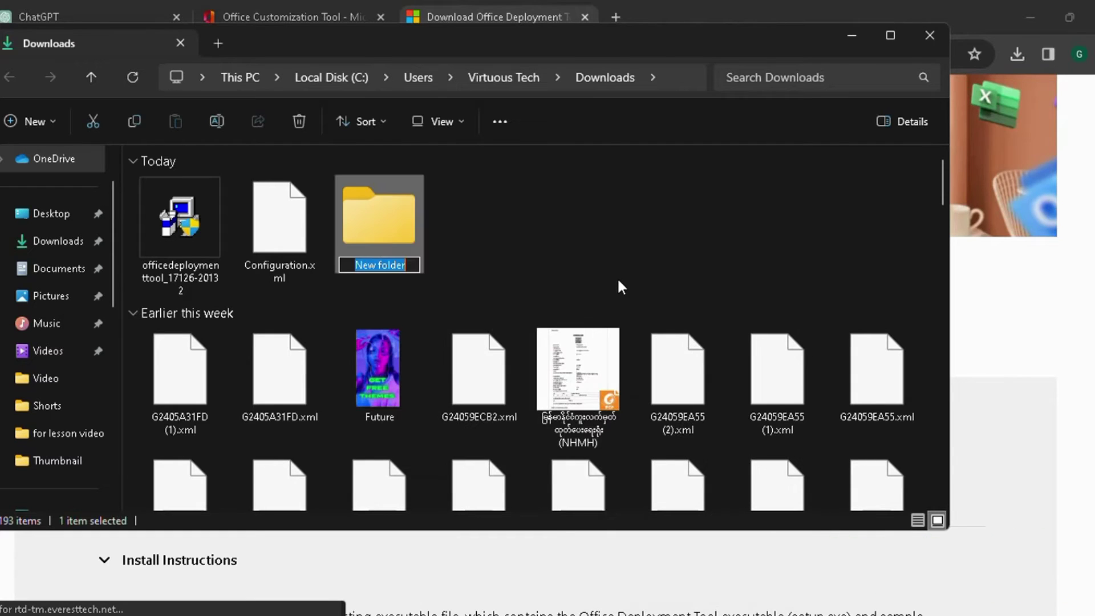
text(Of)
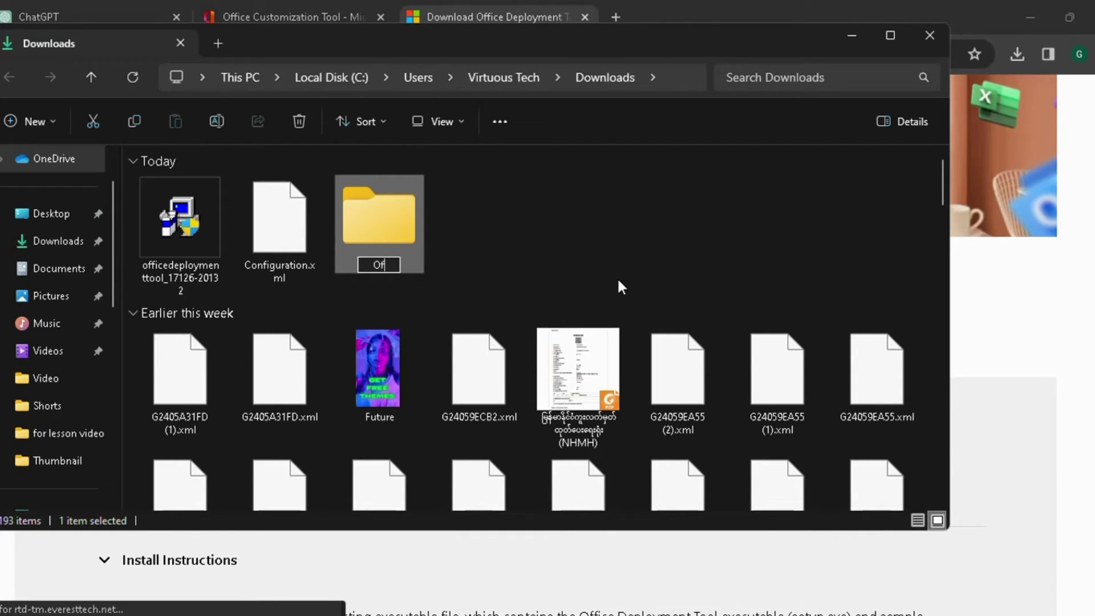
text(fice 2019)
key(Return)
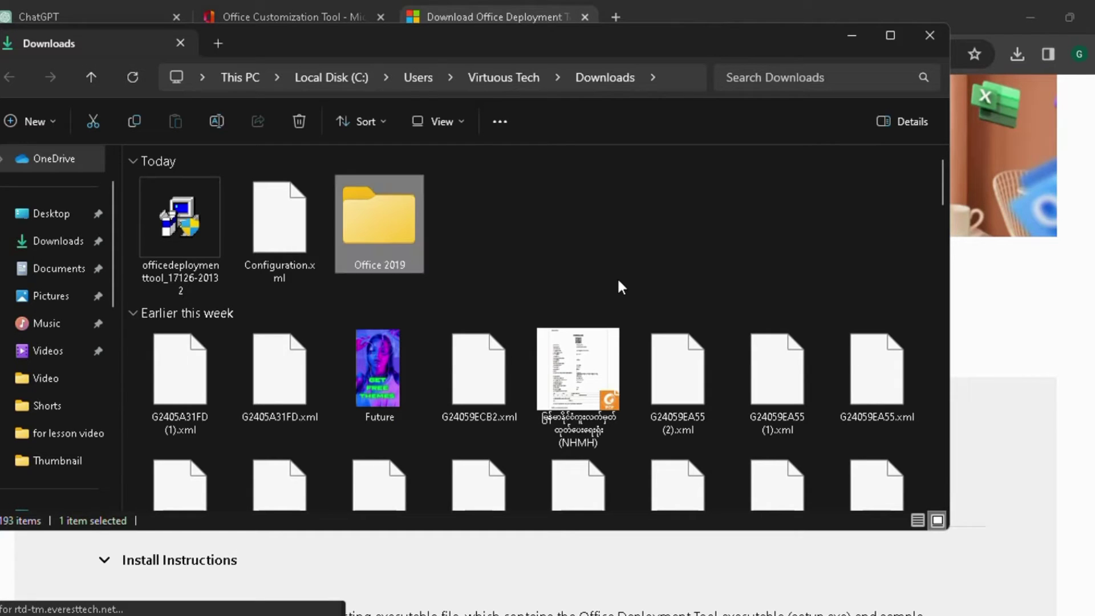
- Move the deployment tool and Configuration.xml into the Office 2019 folder, then open it
shift+click(180, 210)
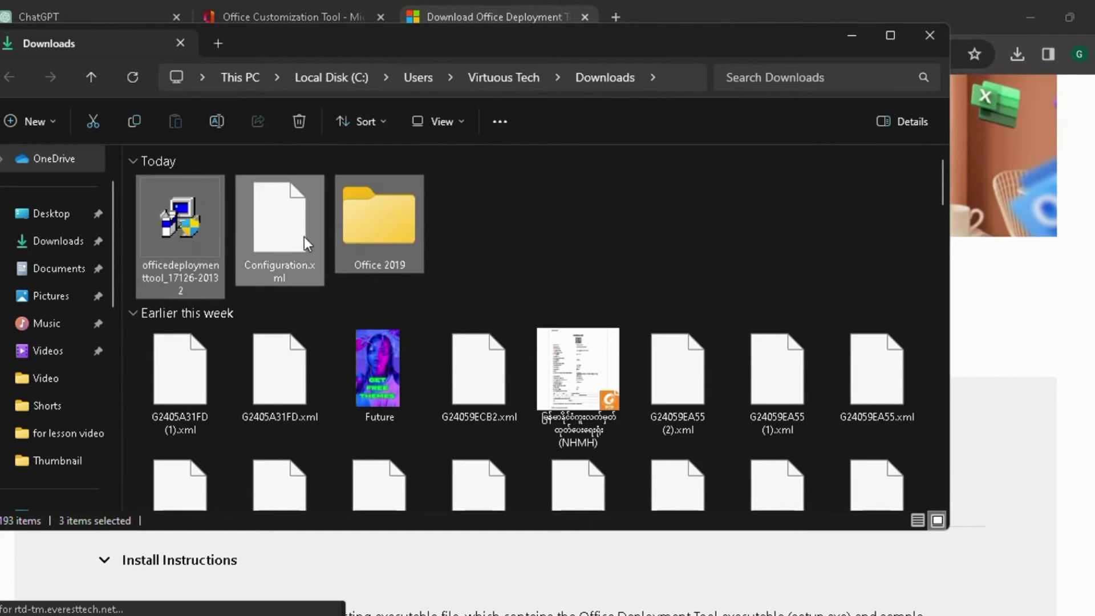
click(291, 225)
ctrl+click(211, 222)
drag(221, 225, 368, 229)
click(188, 228)
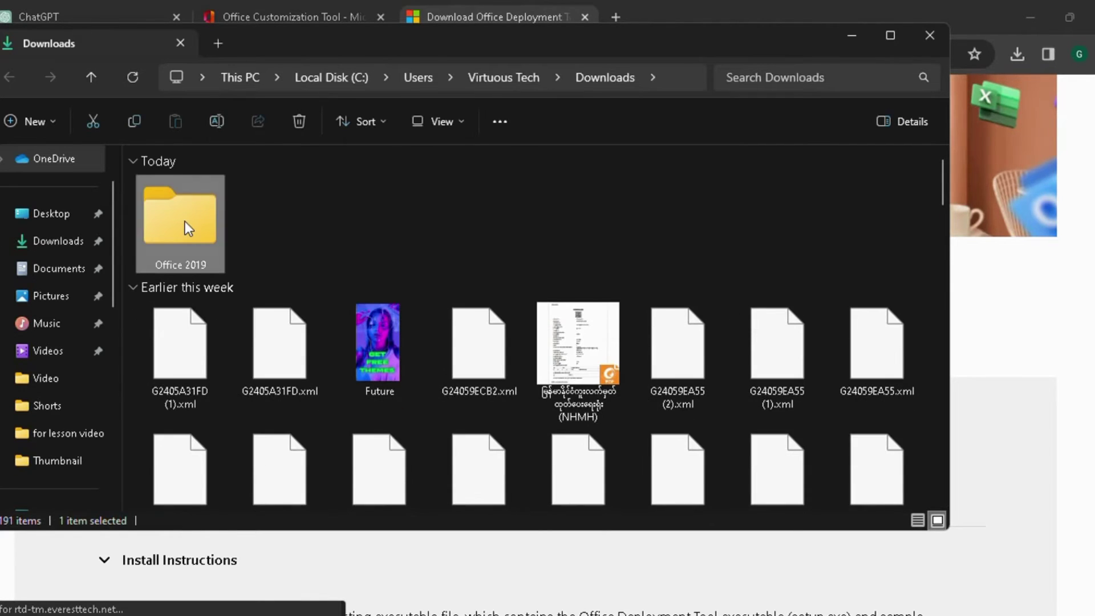
double_click(185, 222)
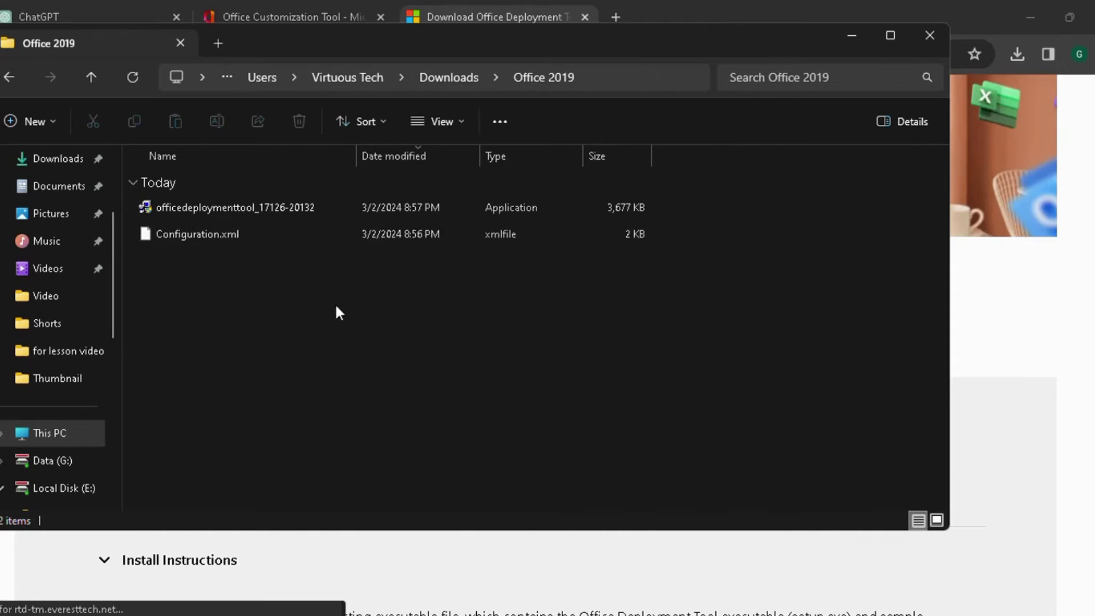
- Run officedeploymenttool as administrator and accept its license terms
right_click(262, 206)
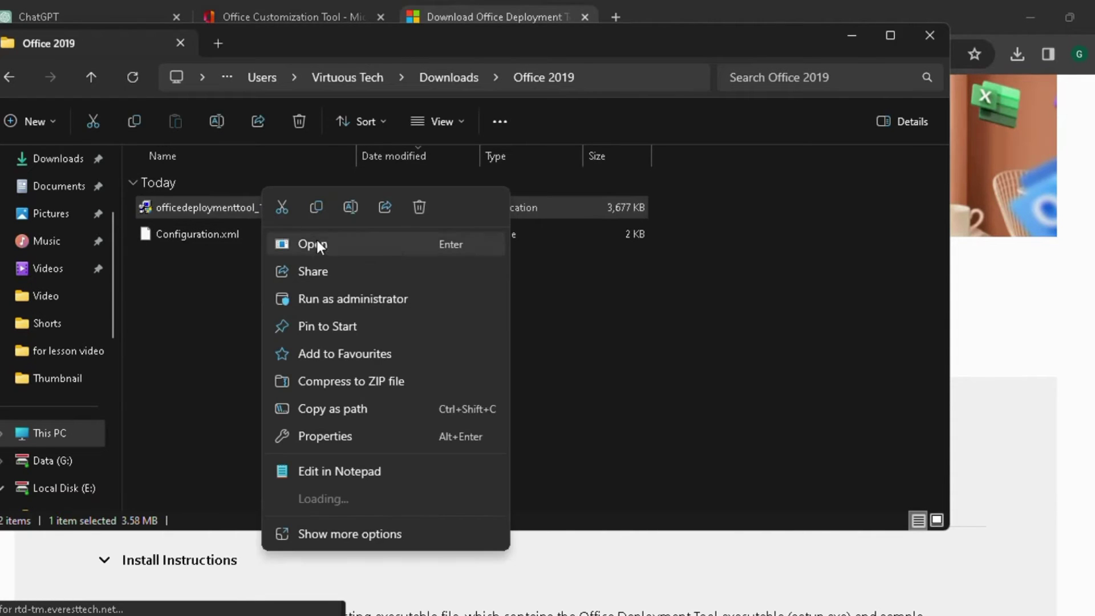
click(337, 299)
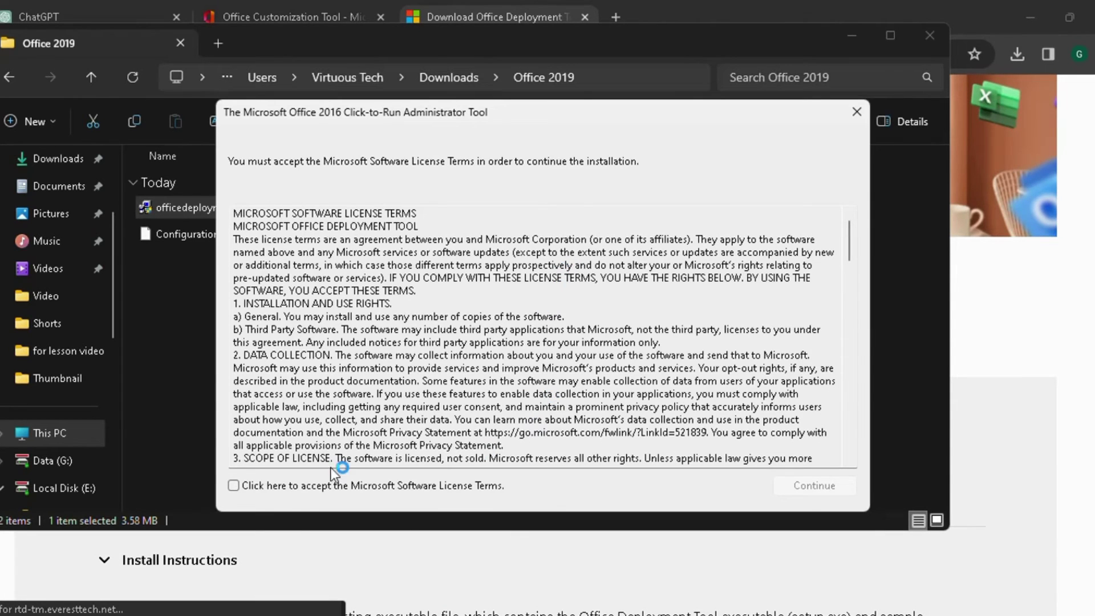
click(246, 486)
click(805, 485)
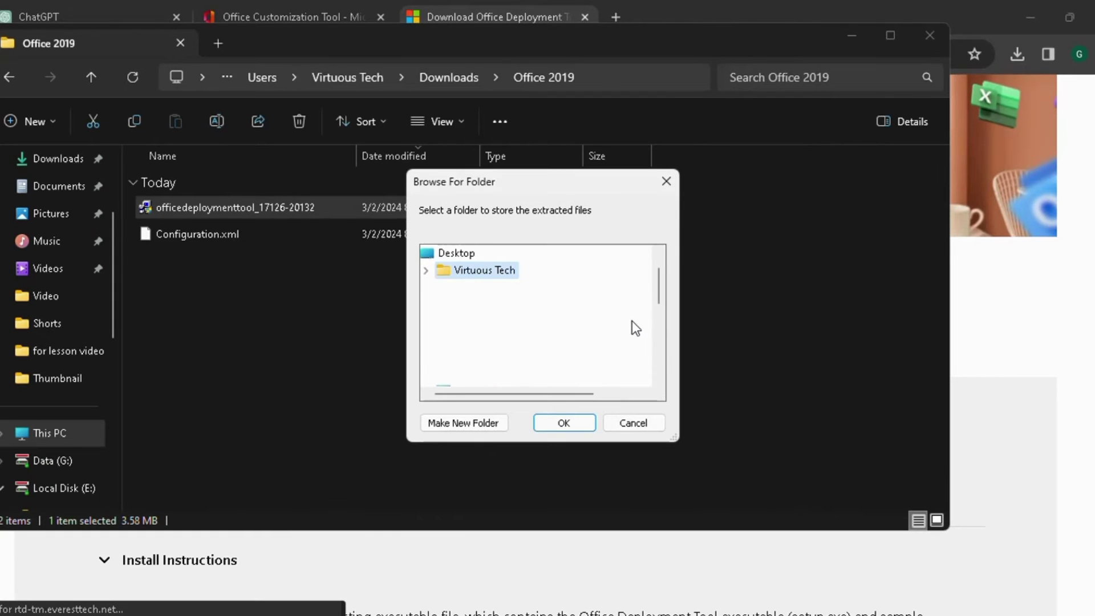
- Extract the deployment files into Downloads > Office 2019
scroll(530, 341, down, 2)
scroll(499, 336, up, 2)
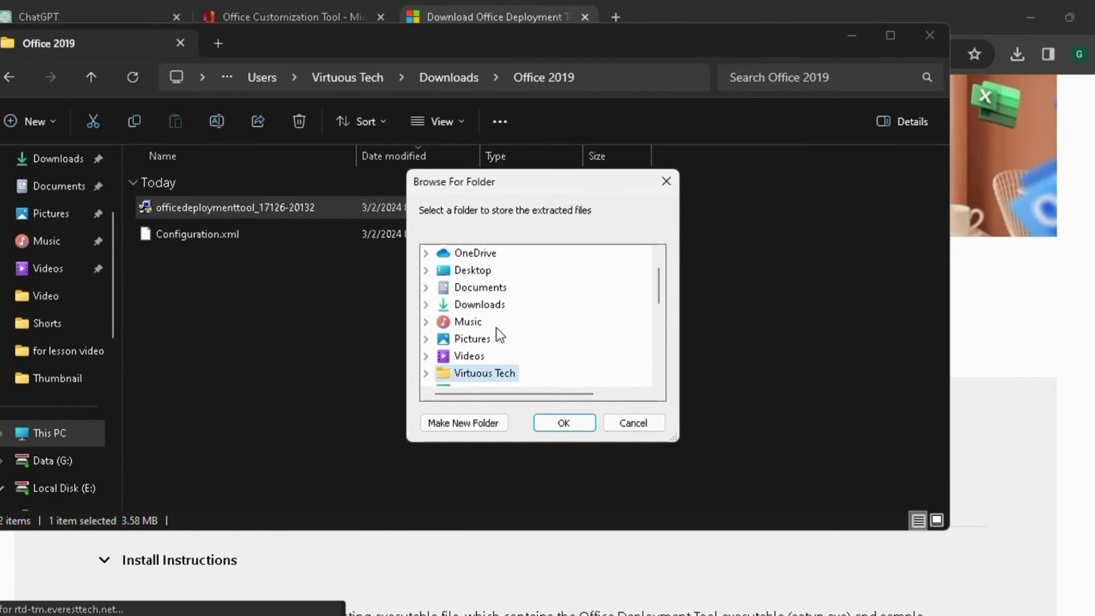
click(486, 307)
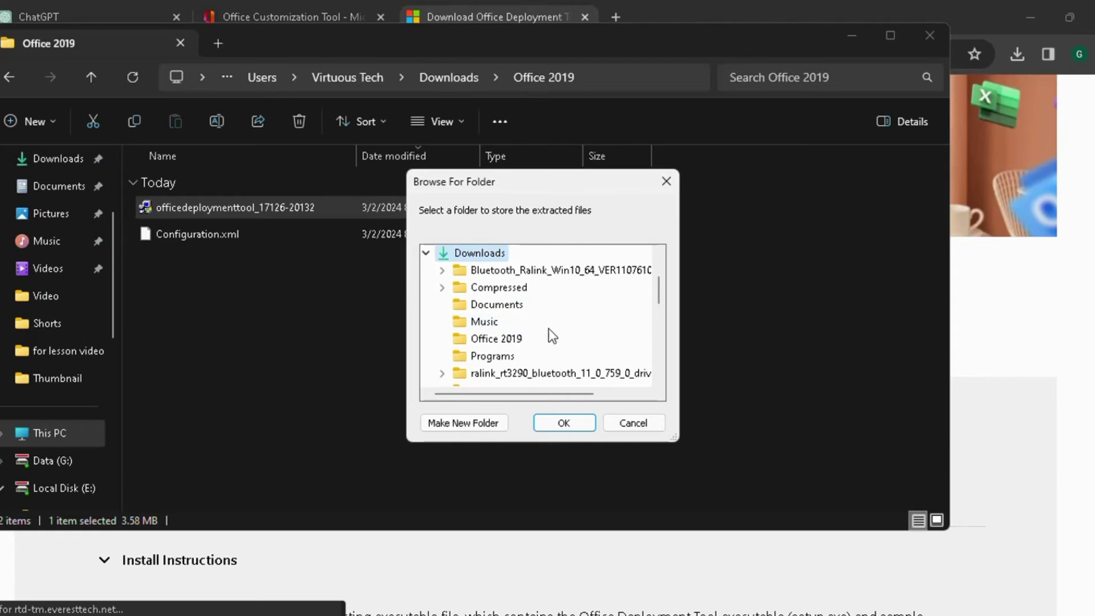
click(509, 339)
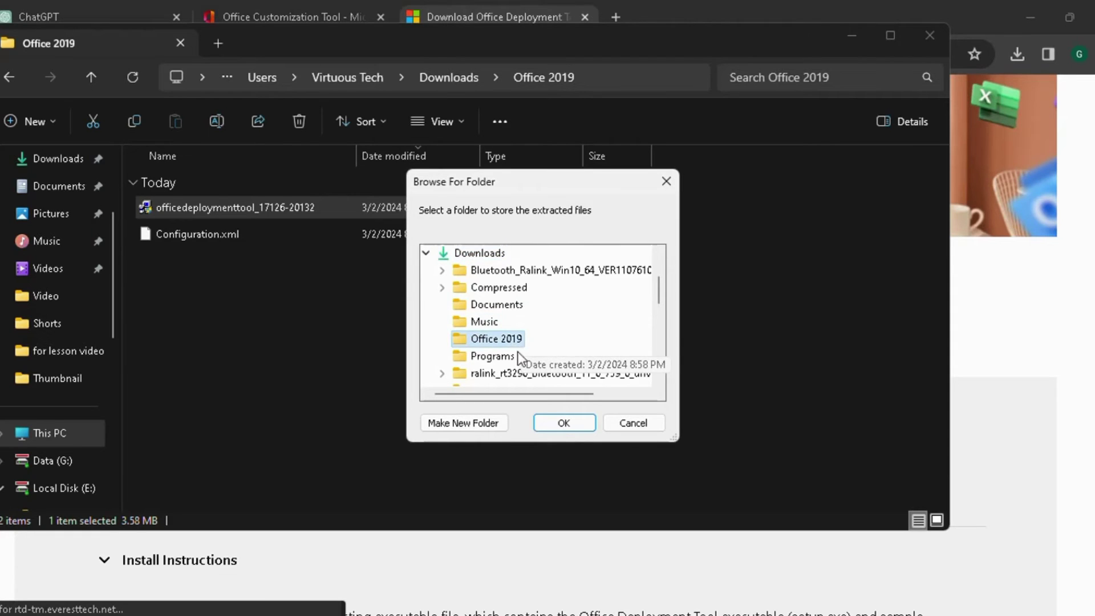
click(566, 423)
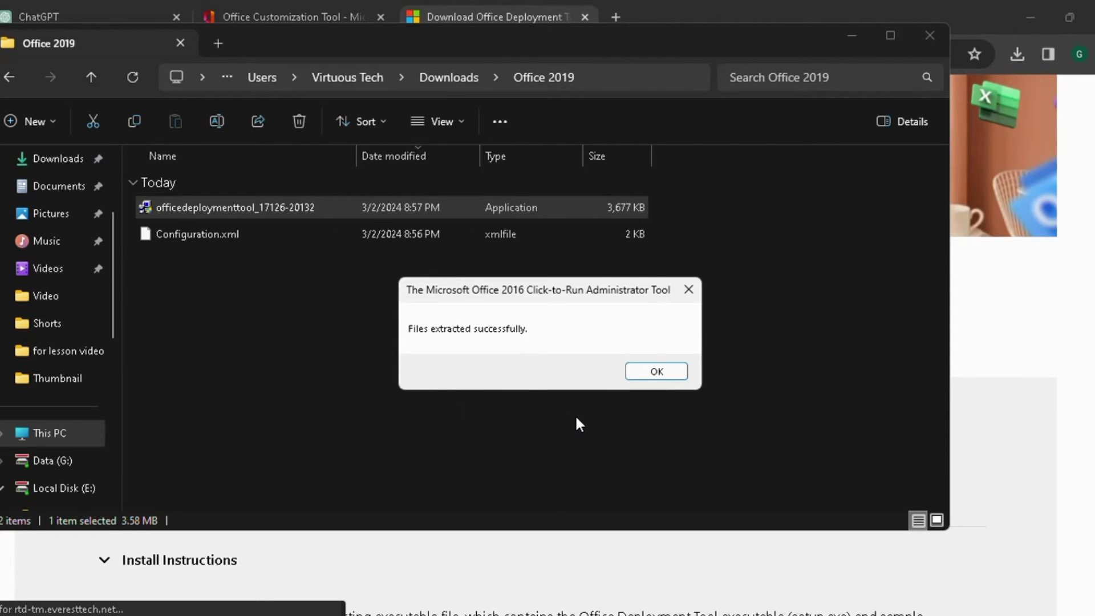
- Dismiss the extraction message and cut the Office 2019 folder from Downloads
click(659, 371)
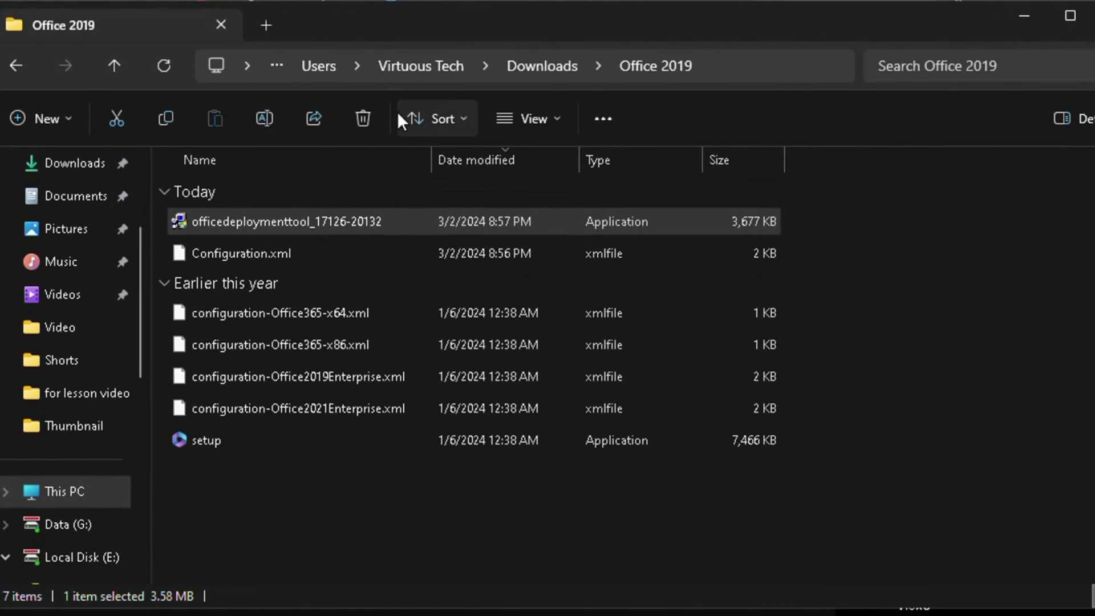
click(546, 65)
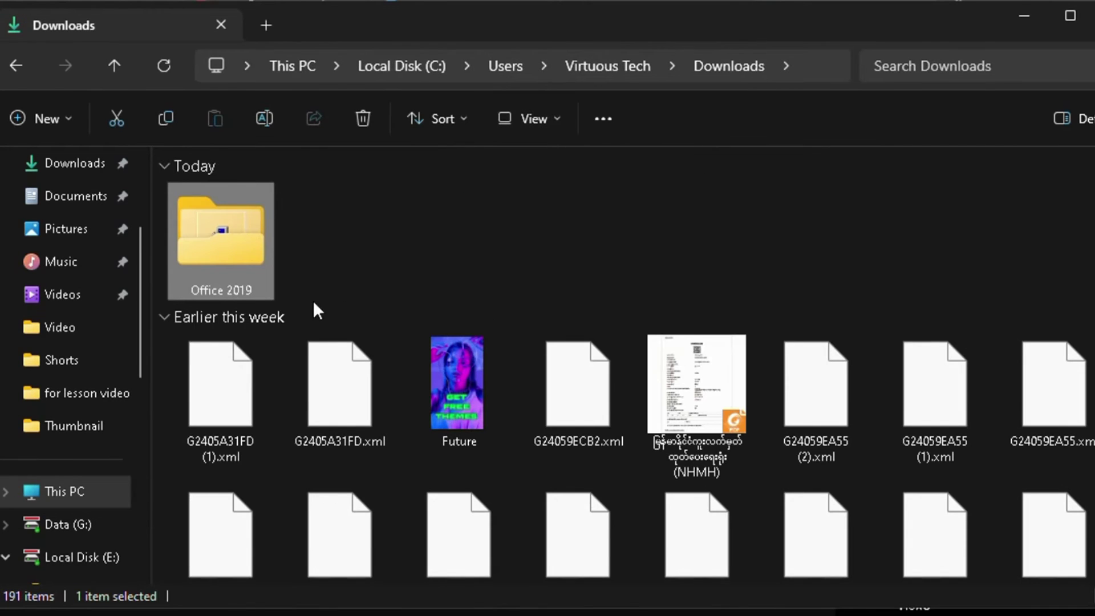
right_click(238, 241)
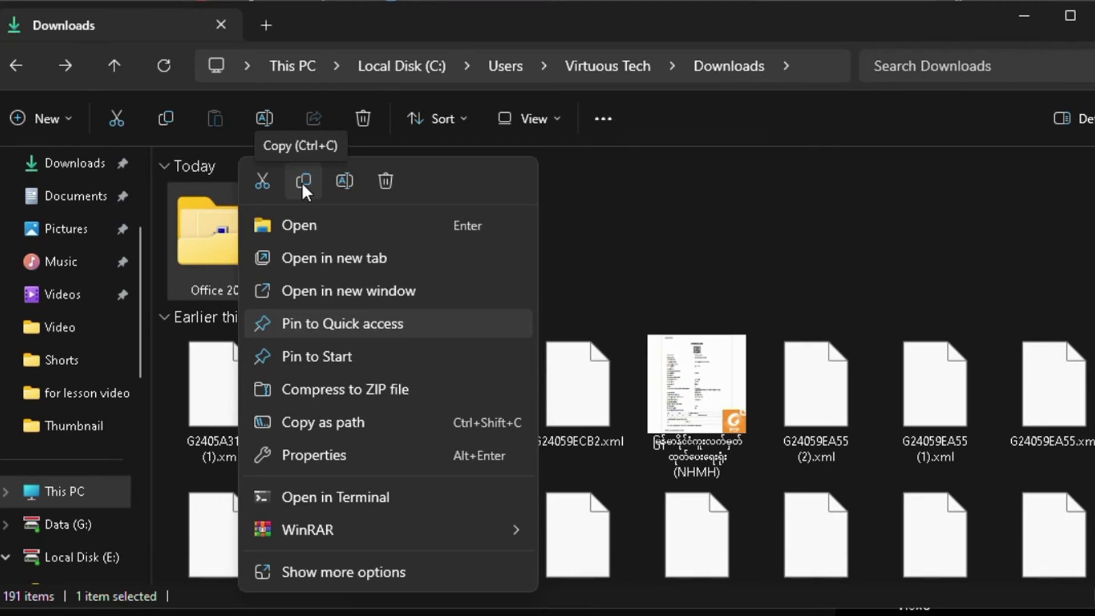
click(263, 180)
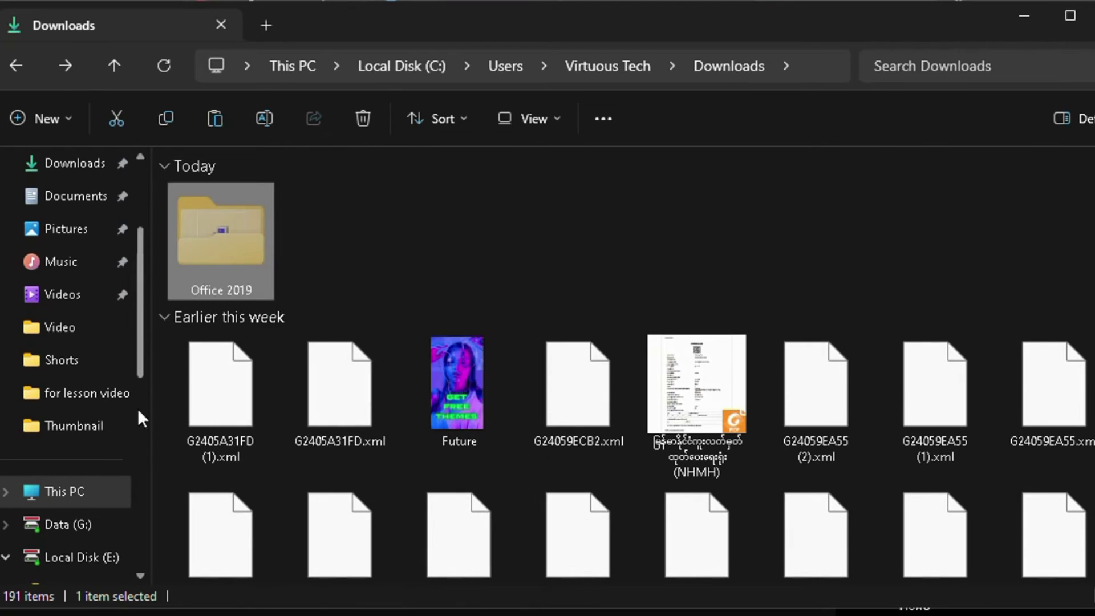
- Paste the Office 2019 folder into the root of Local Disk (C:)
click(82, 494)
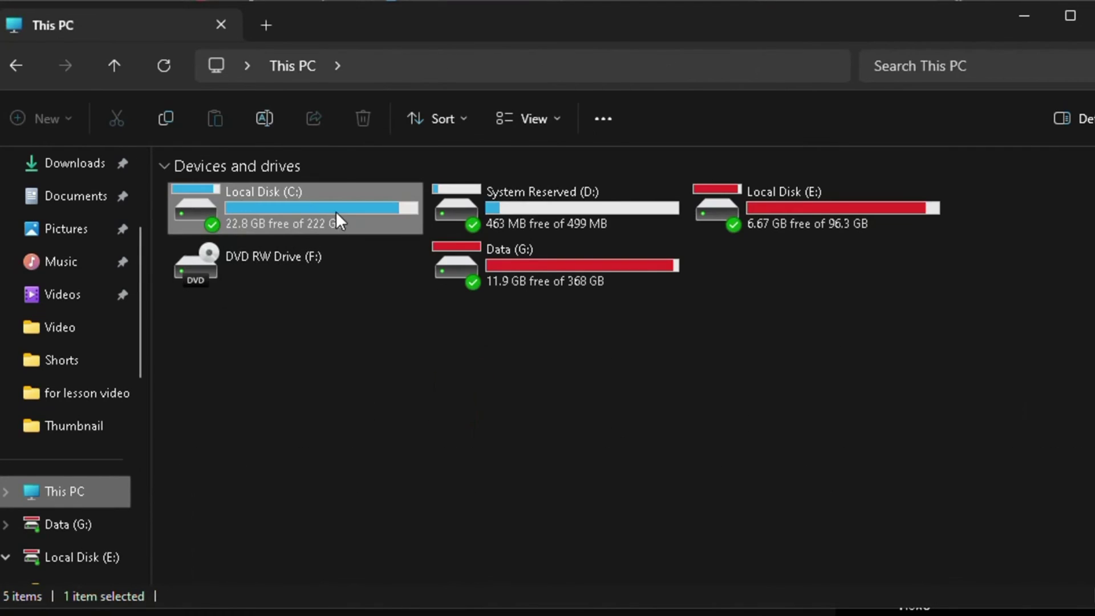
double_click(320, 203)
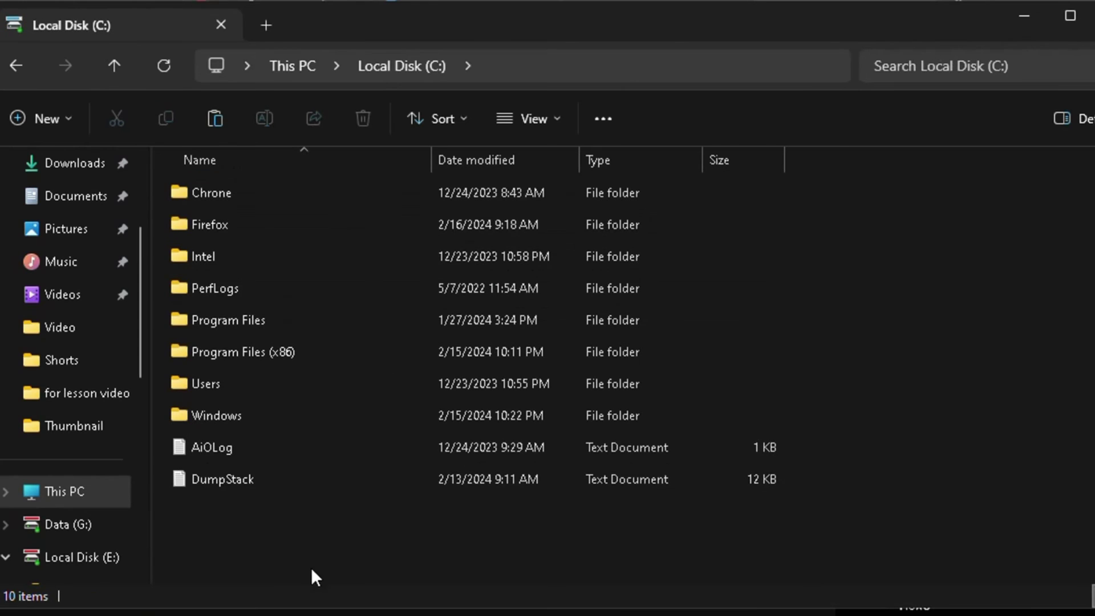
right_click(308, 537)
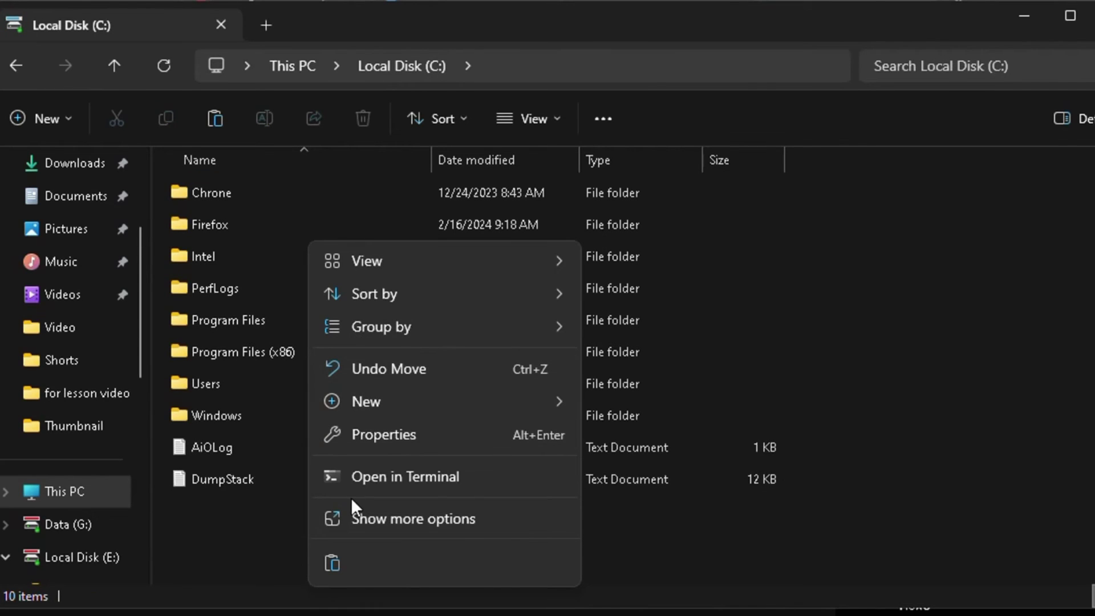
click(332, 565)
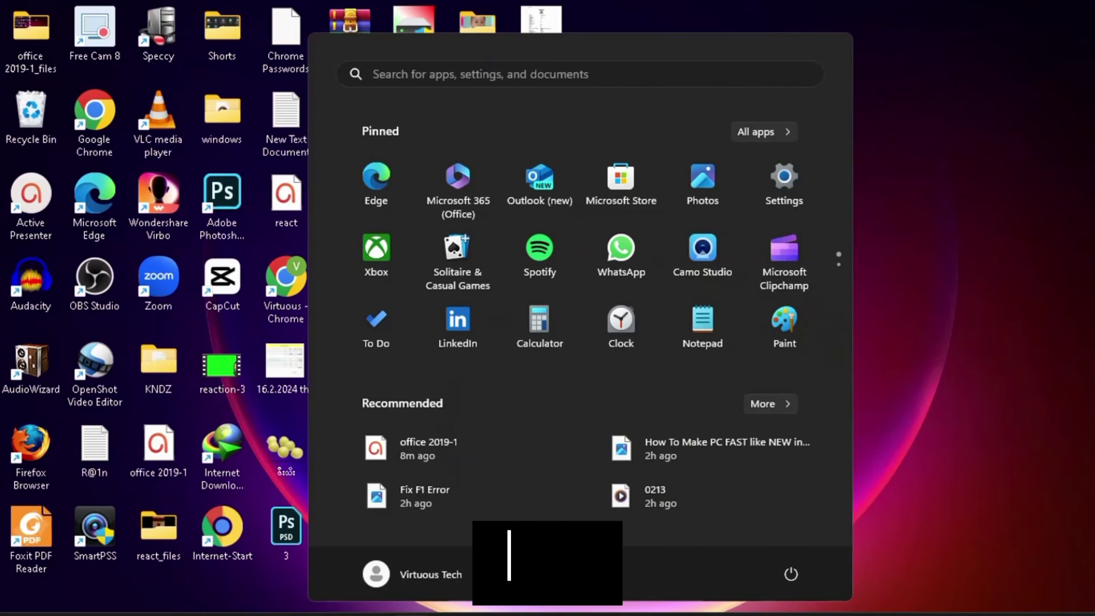
- Search for cmd and run Command Prompt as administrator
text(cmd)
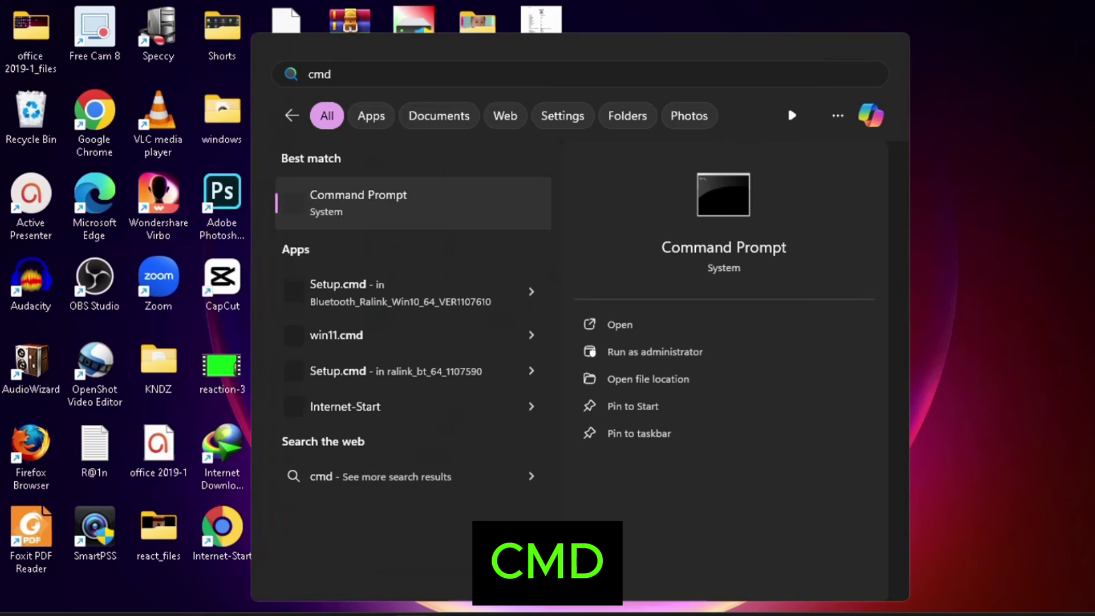
click(695, 353)
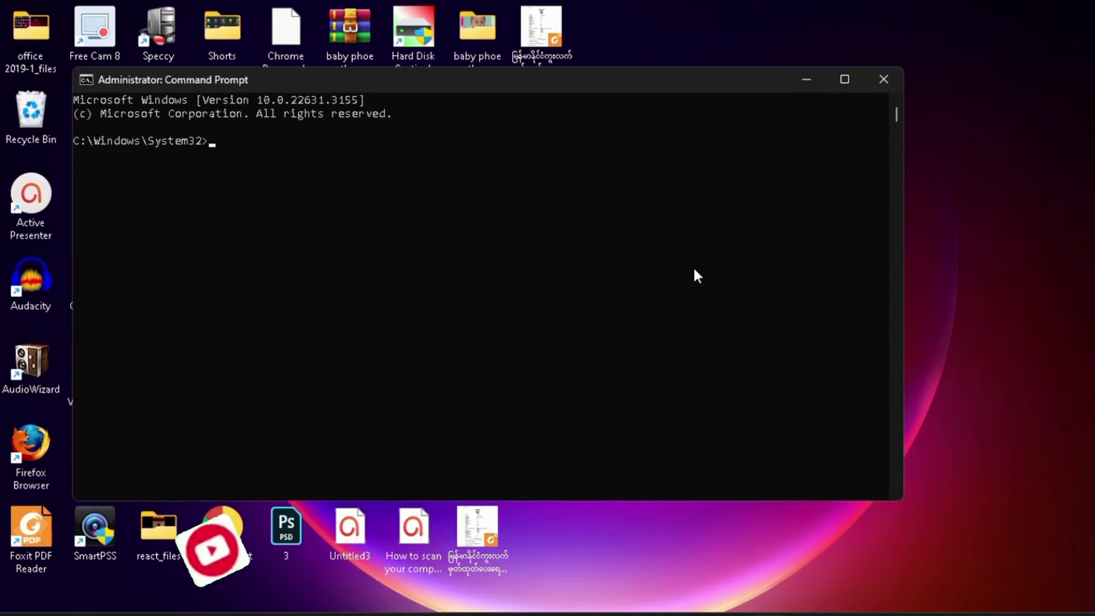
- Change to C:\Office 2019 and run 'setup /configure configuration.xml'
drag(635, 79, 706, 66)
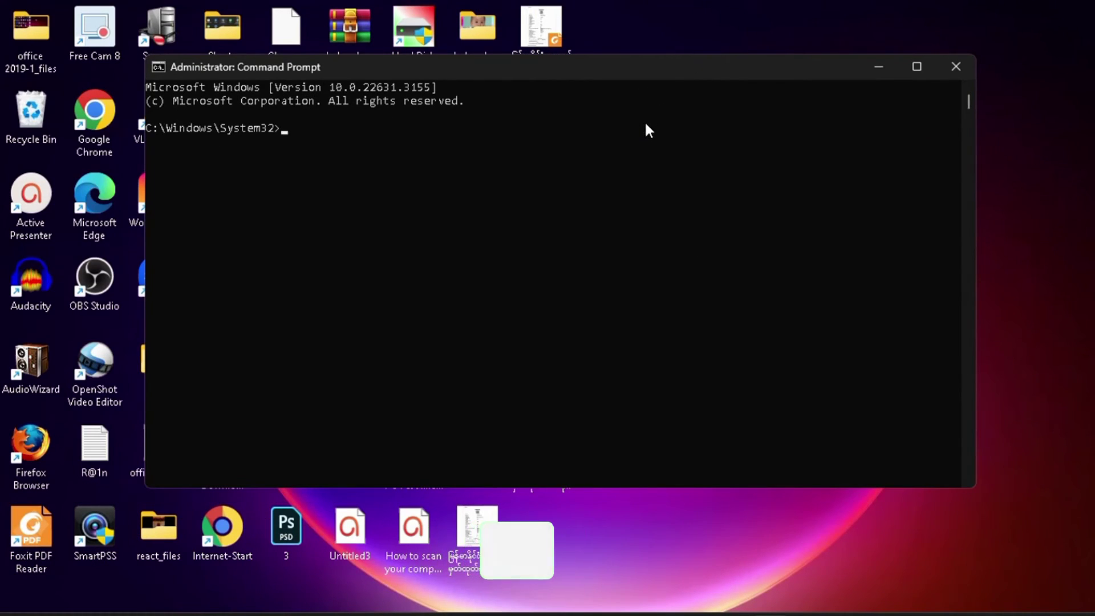
text(cd)
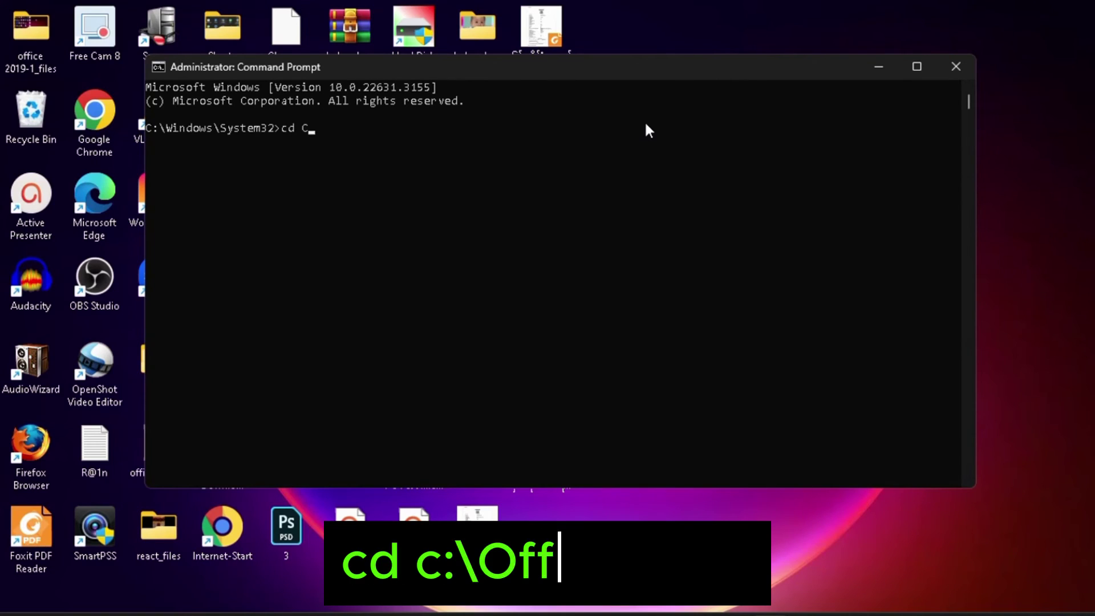
text( c:\Office 2019)
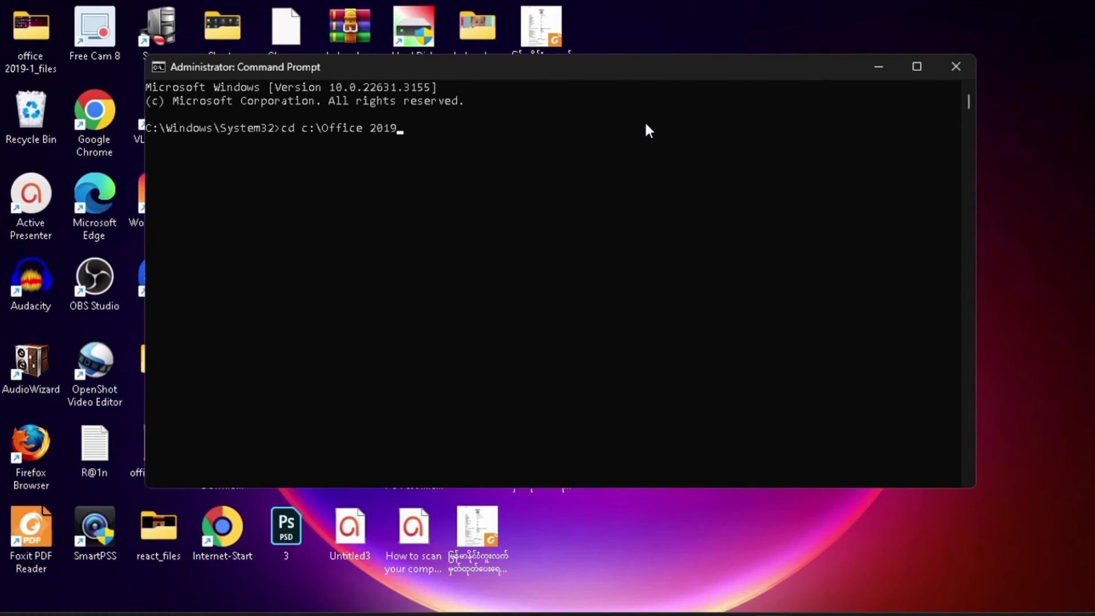
key(Return)
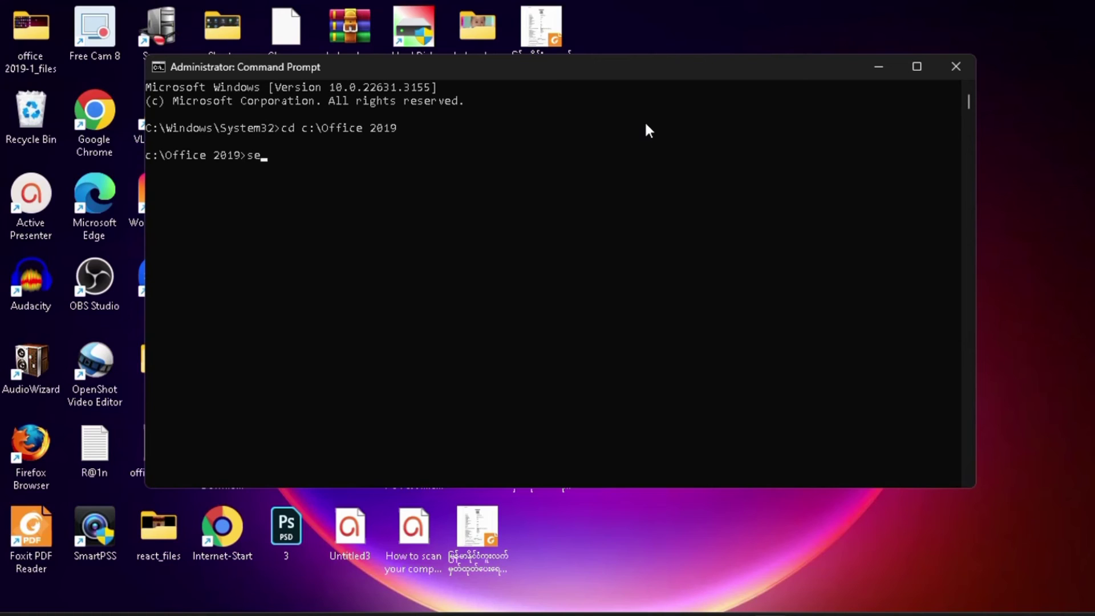
text(setup)
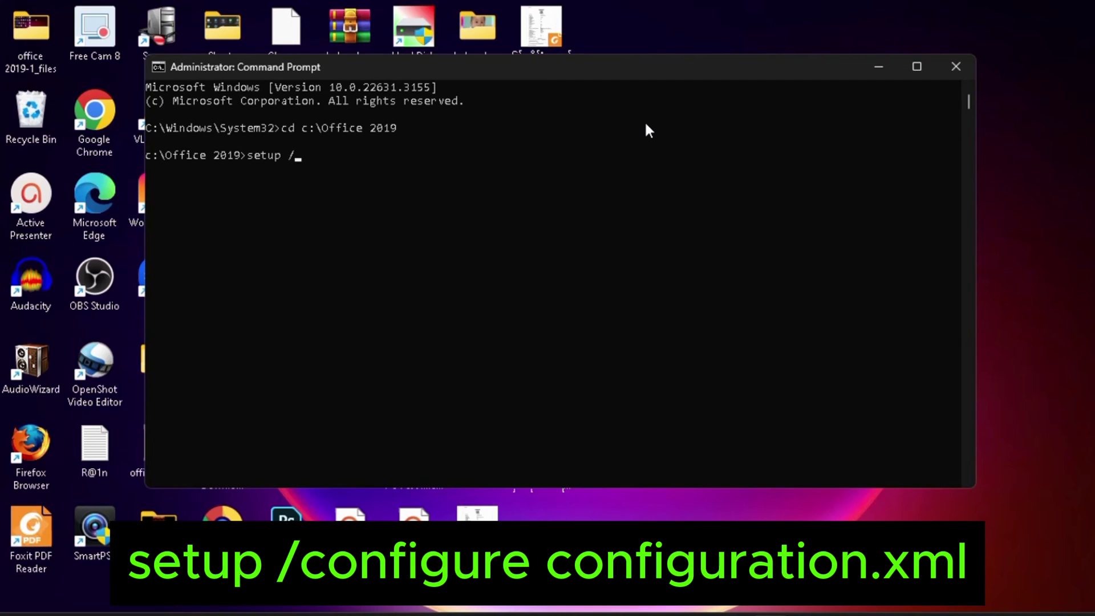
text(/configure )
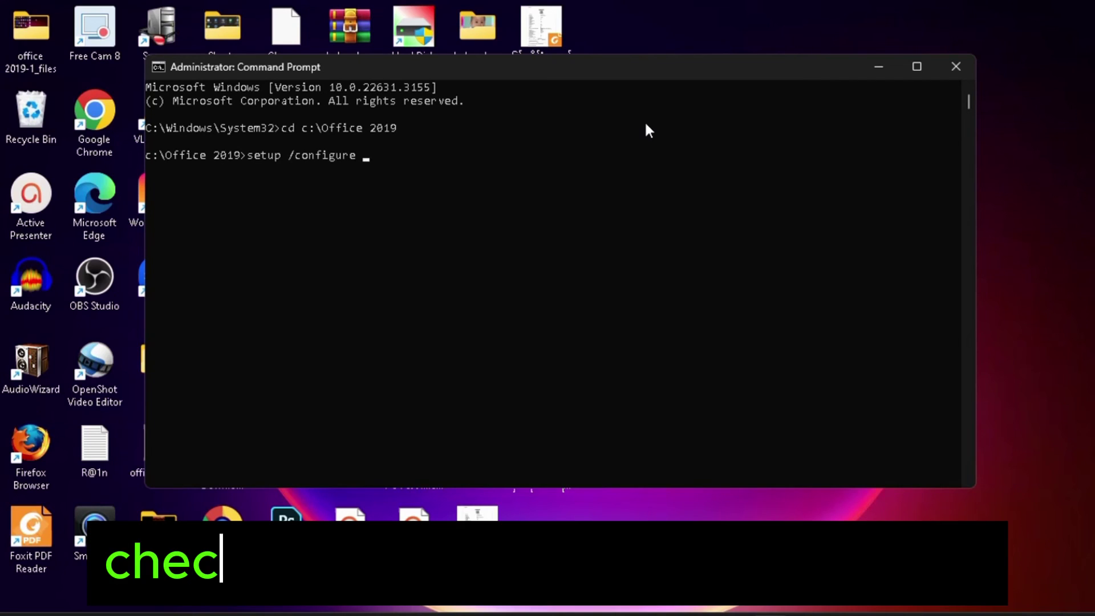
text(configuration)
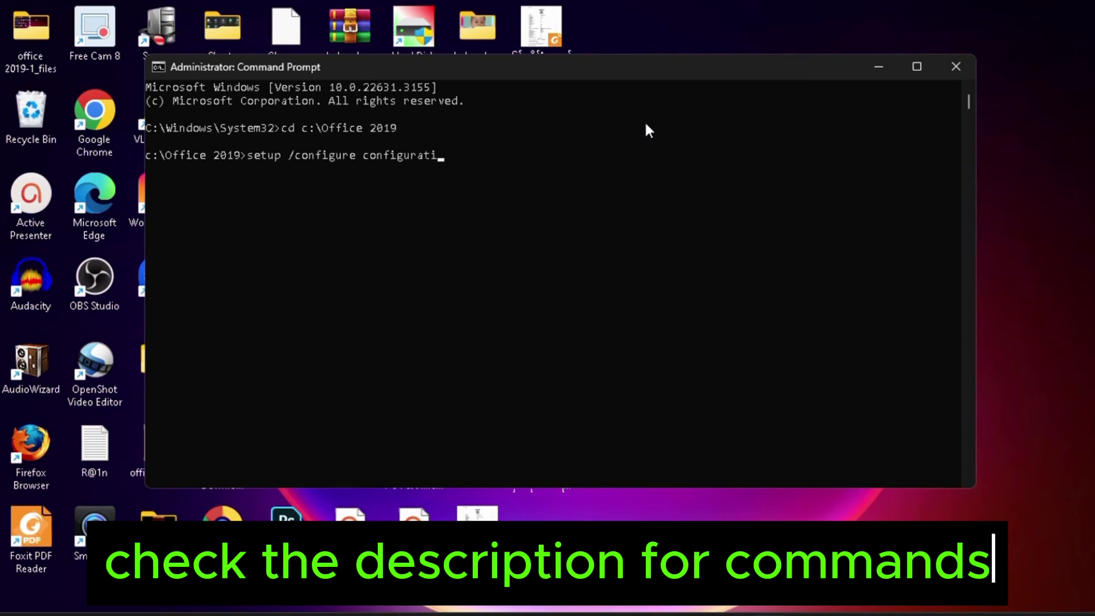
text(.xml)
key(Return)
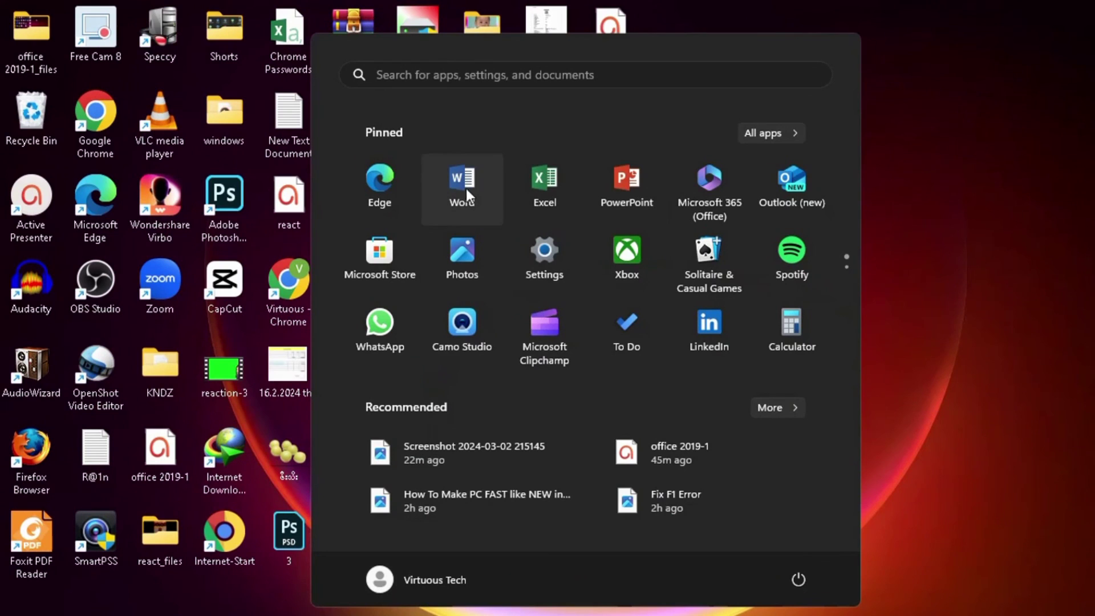
- Launch Word, create a blank document and type 'wefefefe' as test text
click(474, 183)
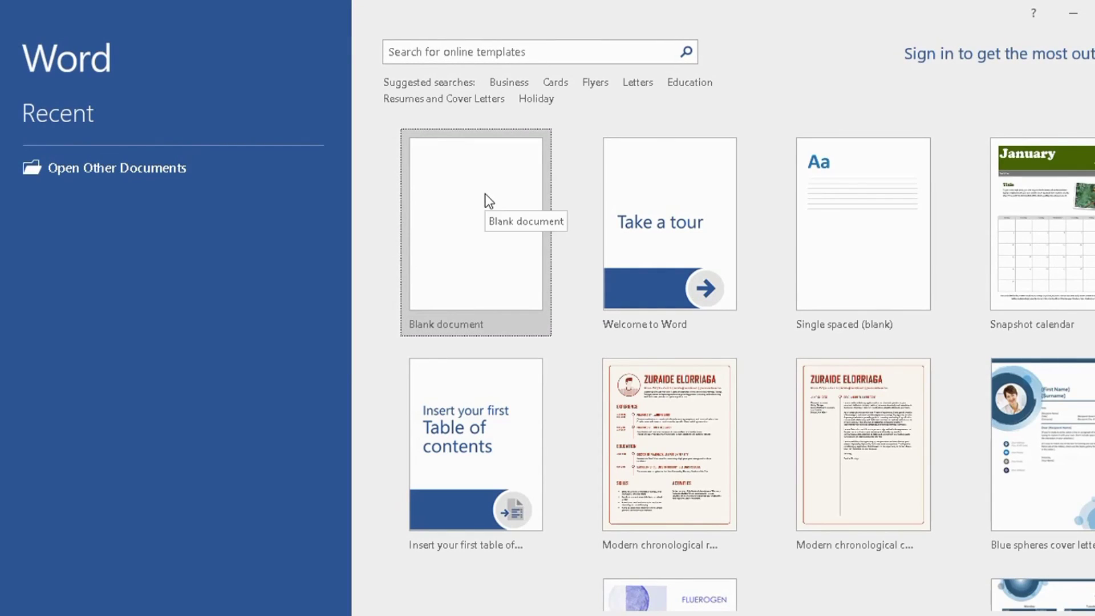
click(488, 201)
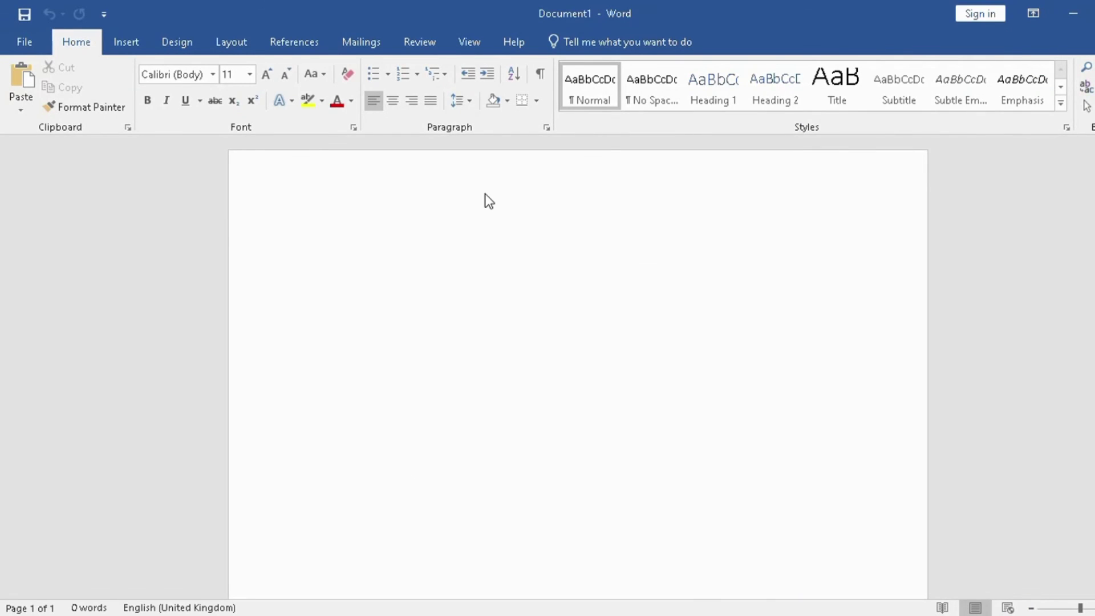
text(wefefef)
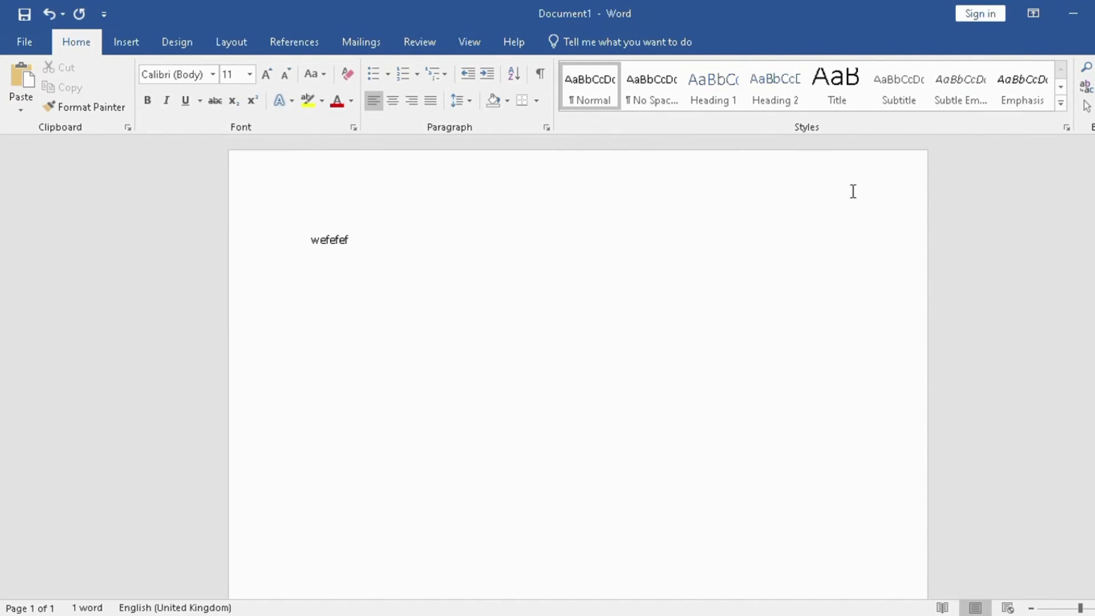